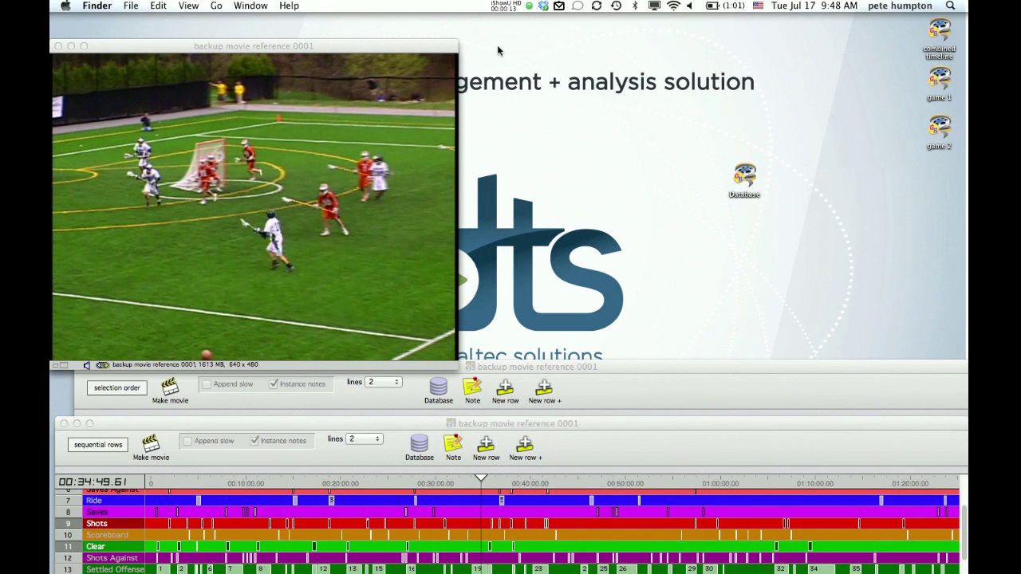
# Create a new blank code window and close it again.
pyautogui.click(441, 49)
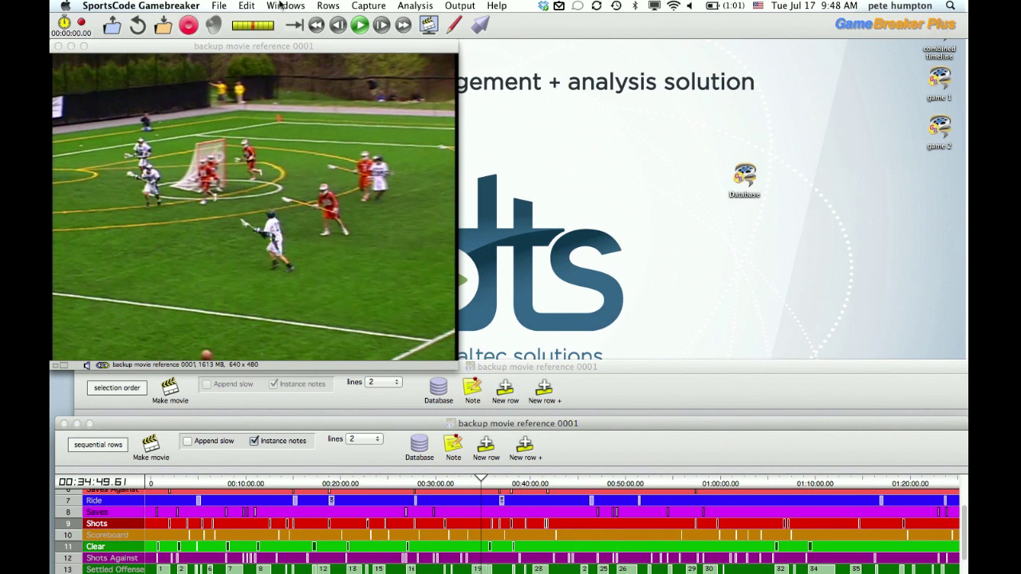
pyautogui.click(226, 7)
pyautogui.moveTo(352, 83)
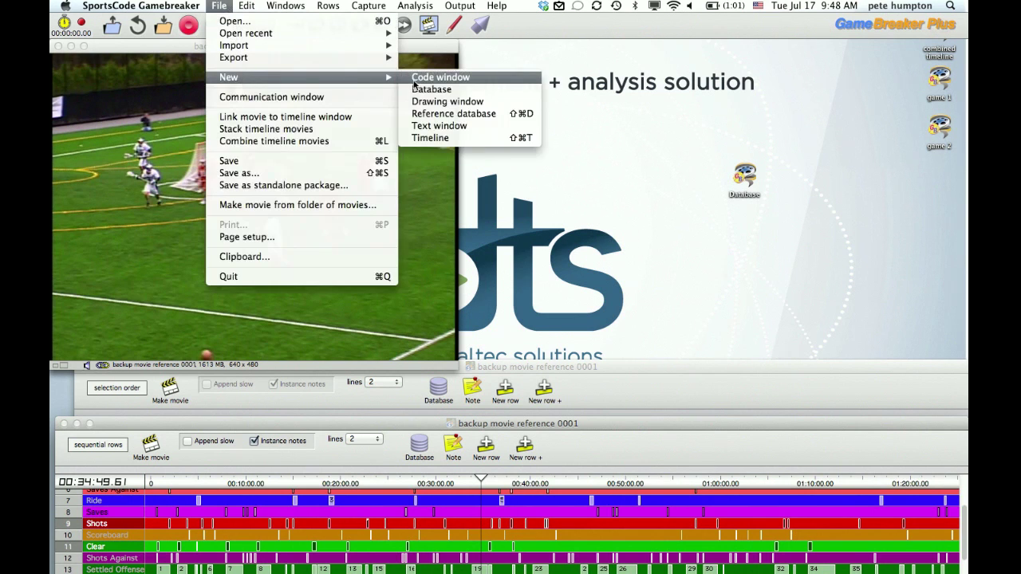
pyautogui.click(440, 77)
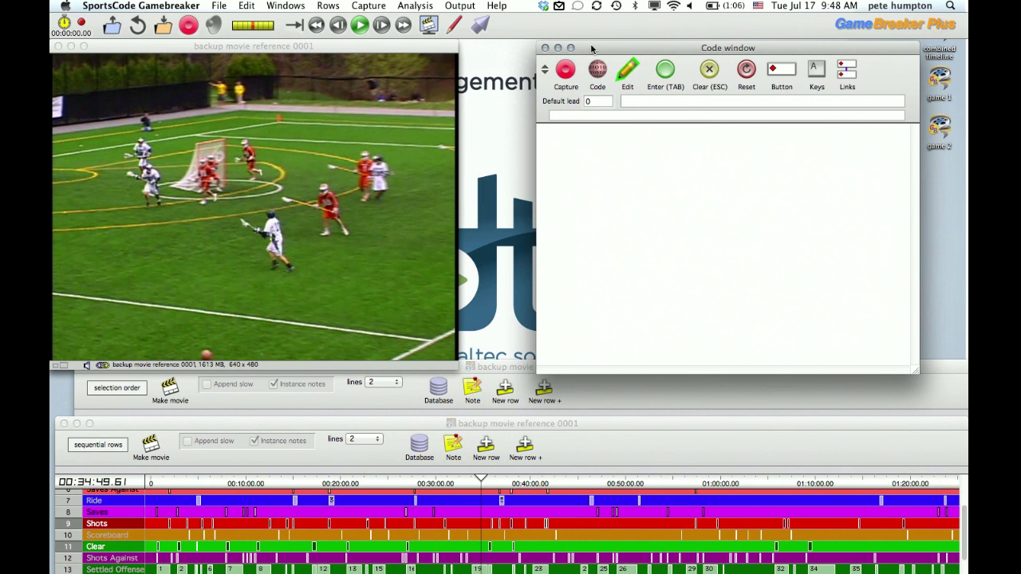
pyautogui.click(546, 48)
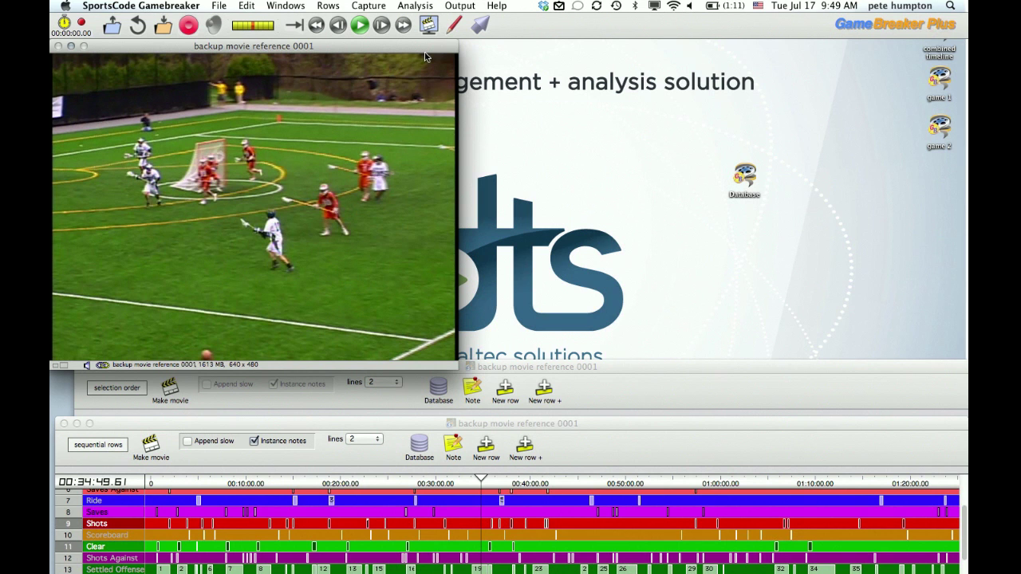
# Raise the timeline over the game video and preview the Shots and Shots Against rows as movies, closing each one.
pyautogui.moveTo(299, 414); pyautogui.dragTo(305, 353)
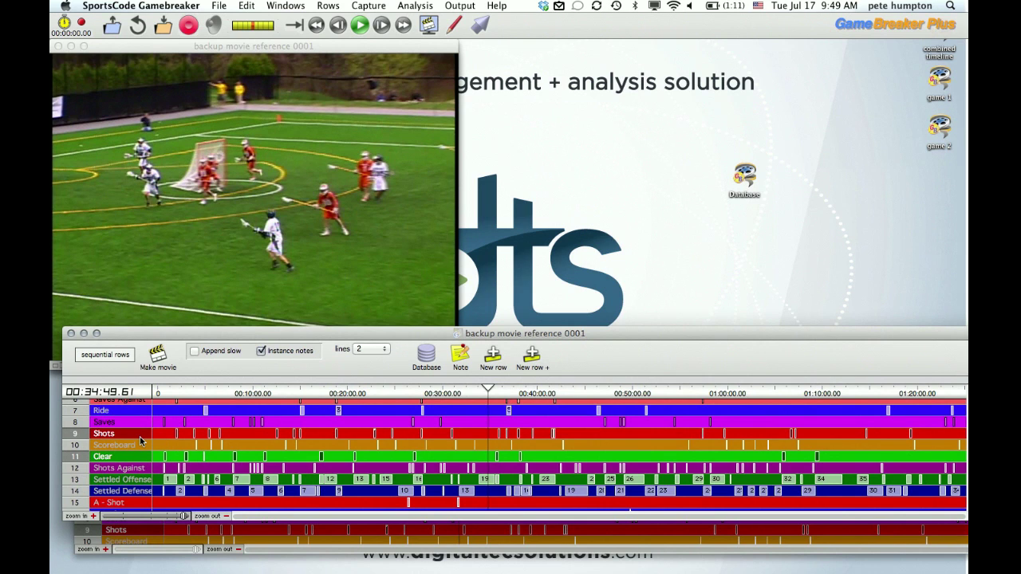
pyautogui.click(141, 438)
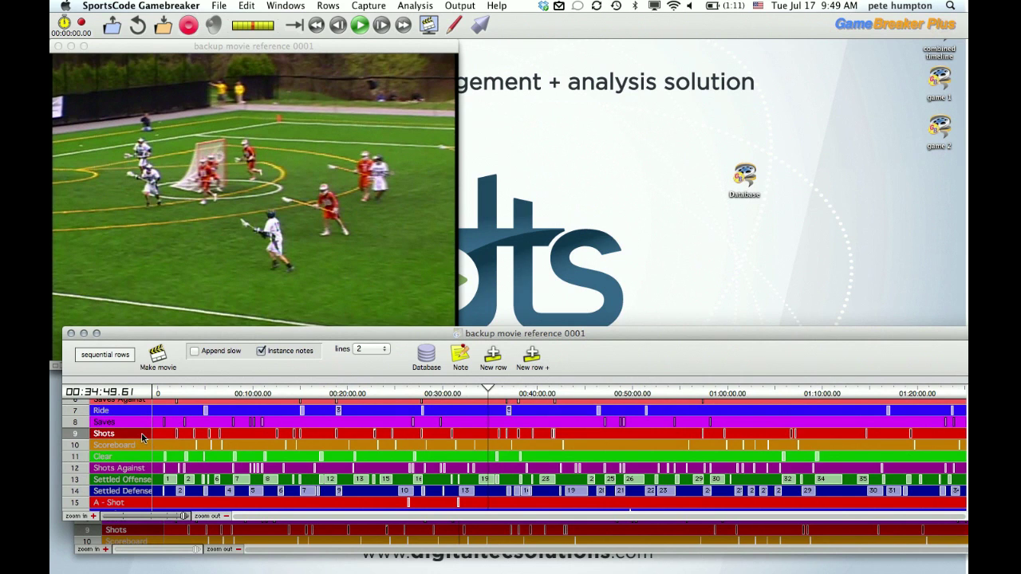
pyautogui.click(140, 433)
pyautogui.doubleClick(139, 434)
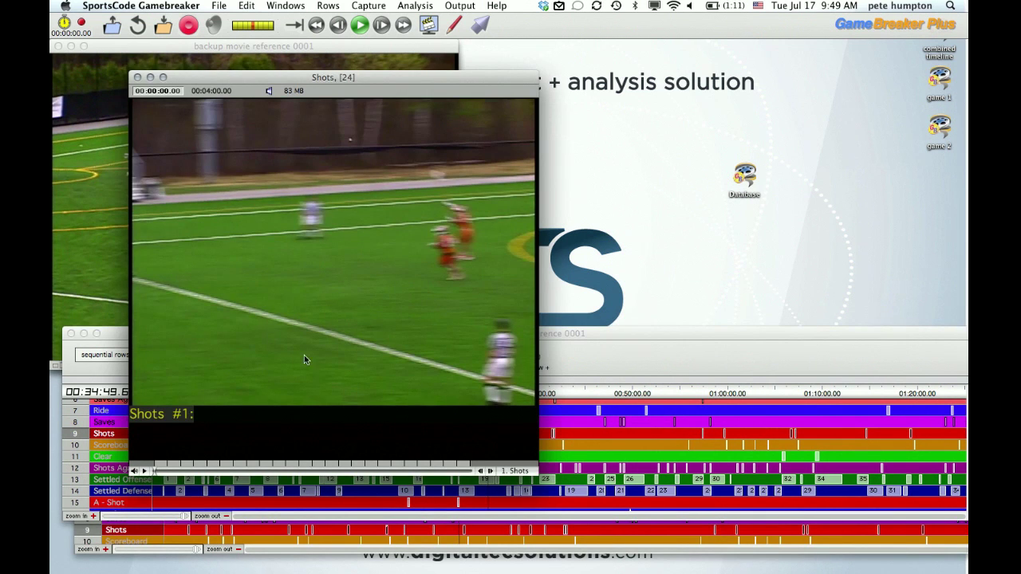
pyautogui.click(137, 77)
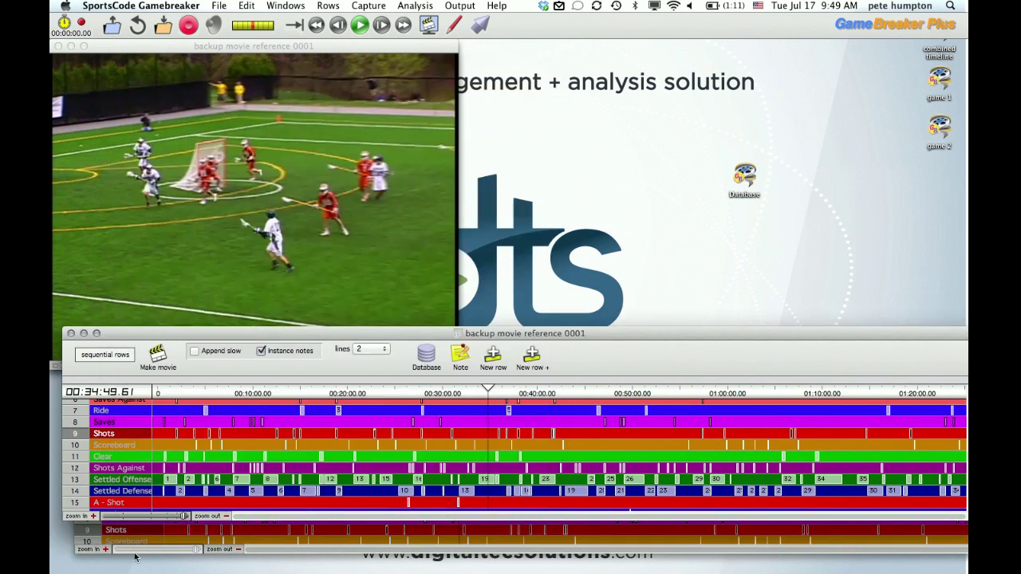
pyautogui.doubleClick(122, 468)
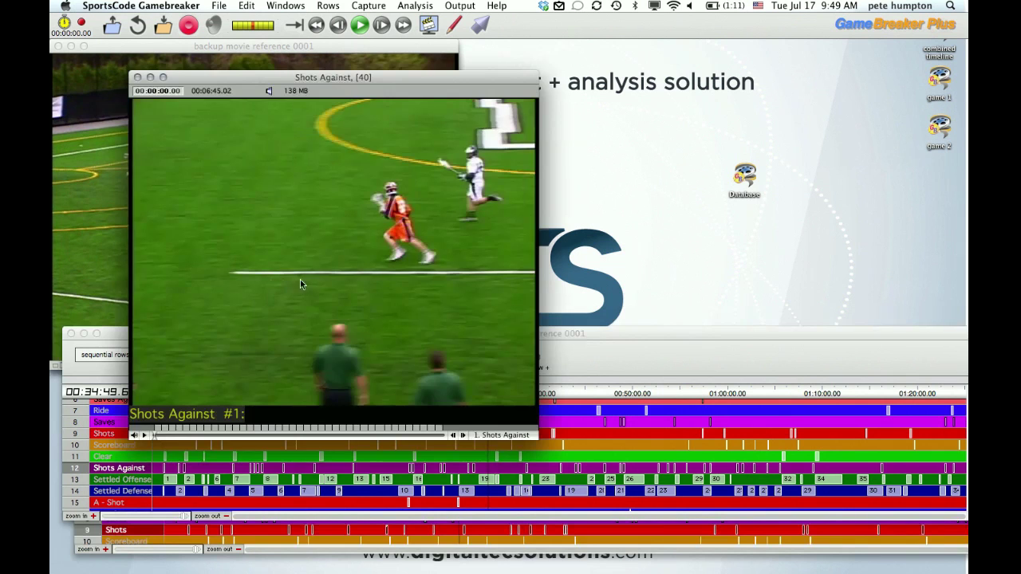
pyautogui.click(138, 76)
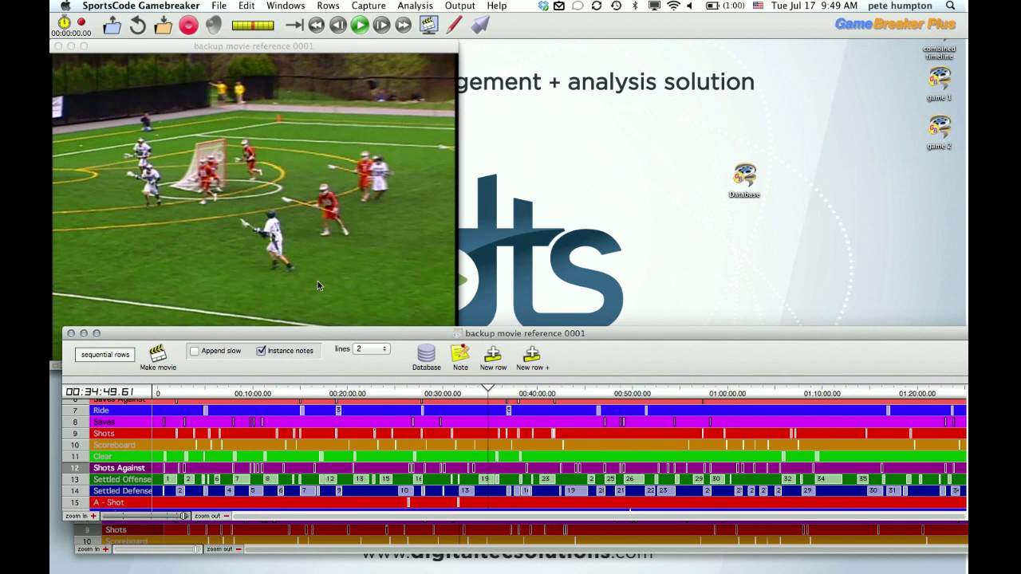
# Set the timeline's row output mode to merge rows and select the Shots and Saves rows together before clearing the selection.
pyautogui.click(114, 360)
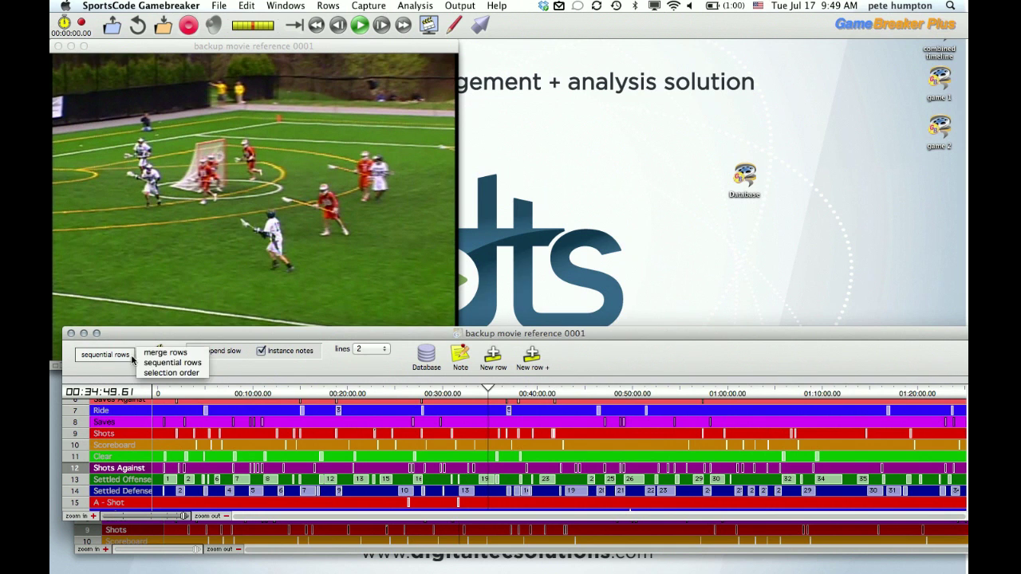
pyautogui.click(145, 351)
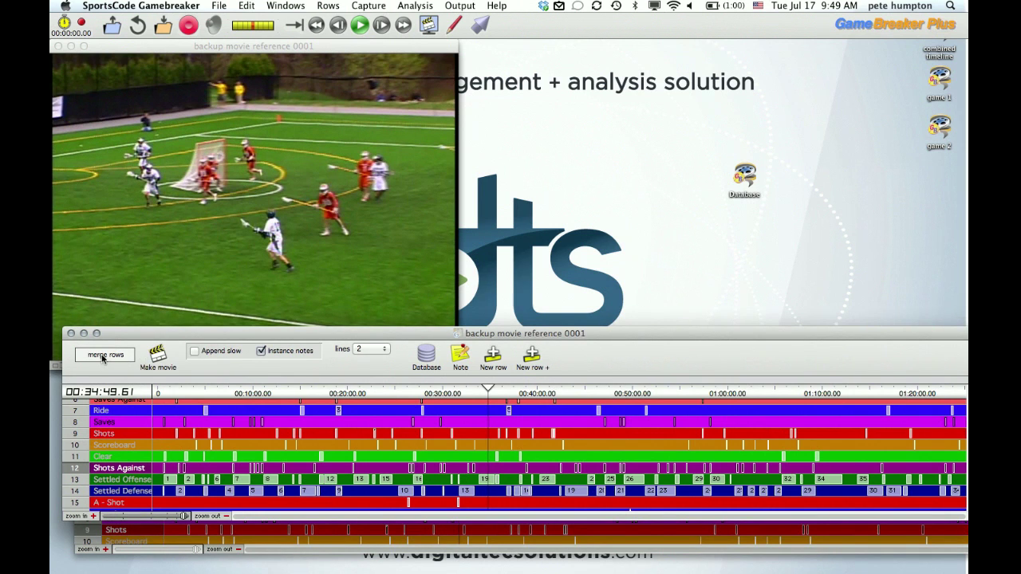
pyautogui.click(131, 432)
pyautogui.click(130, 426)
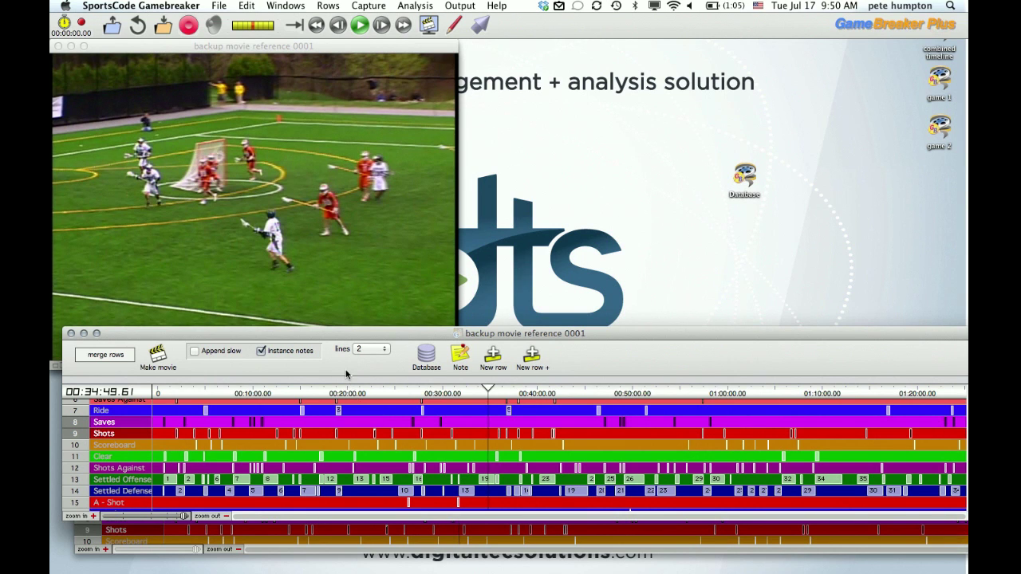
pyautogui.click(364, 422)
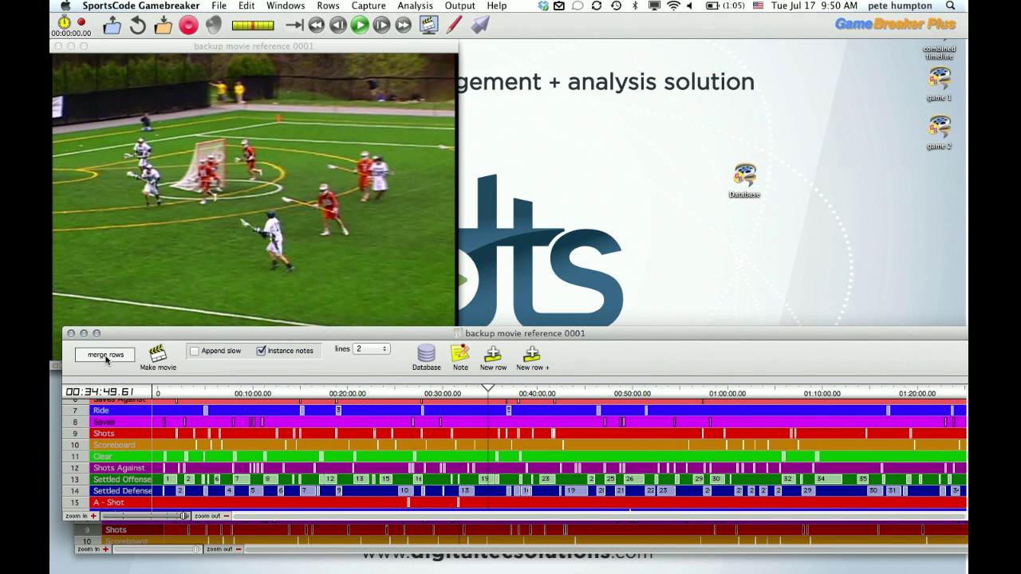
# Select the Settled Offense and Settled Defense rows, narrowing the selection to Settled Offense 19–26 and Settled Defense 13–21.
pyautogui.click(142, 480)
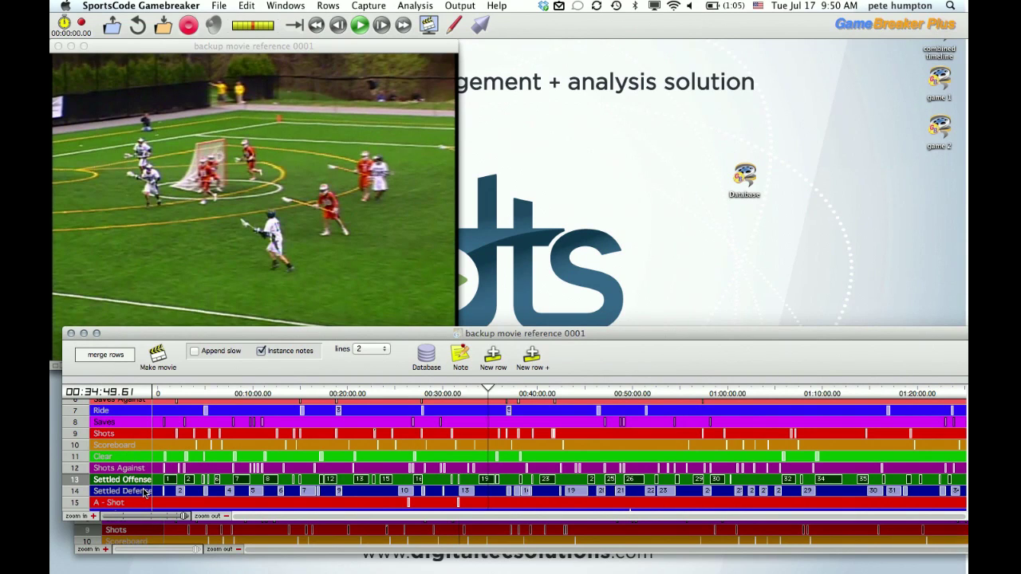
pyautogui.keyDown('shift'); pyautogui.click(146, 492); pyautogui.keyUp('shift')
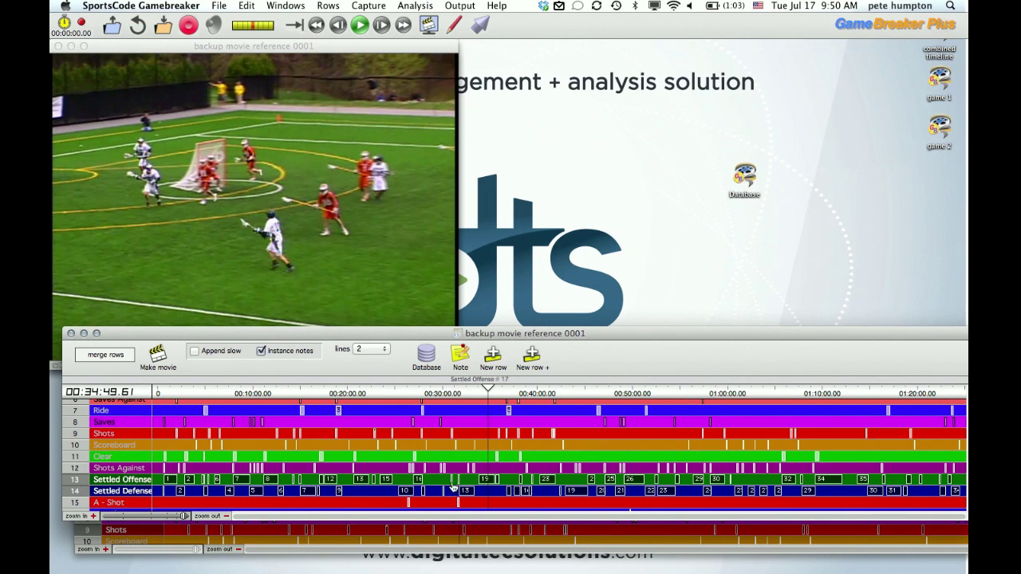
pyautogui.moveTo(453, 487); pyautogui.dragTo(642, 496)
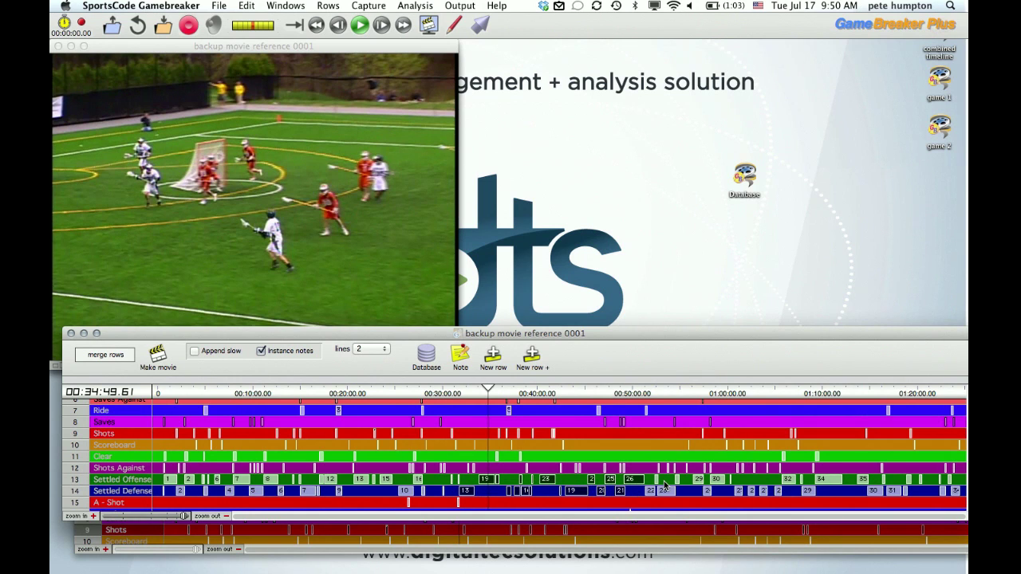
# Make a movie in sequential rows mode from Settled Offense instances 12, 15 and 23 and Settled Defense instances 10, 13 and 19.
pyautogui.click(90, 358)
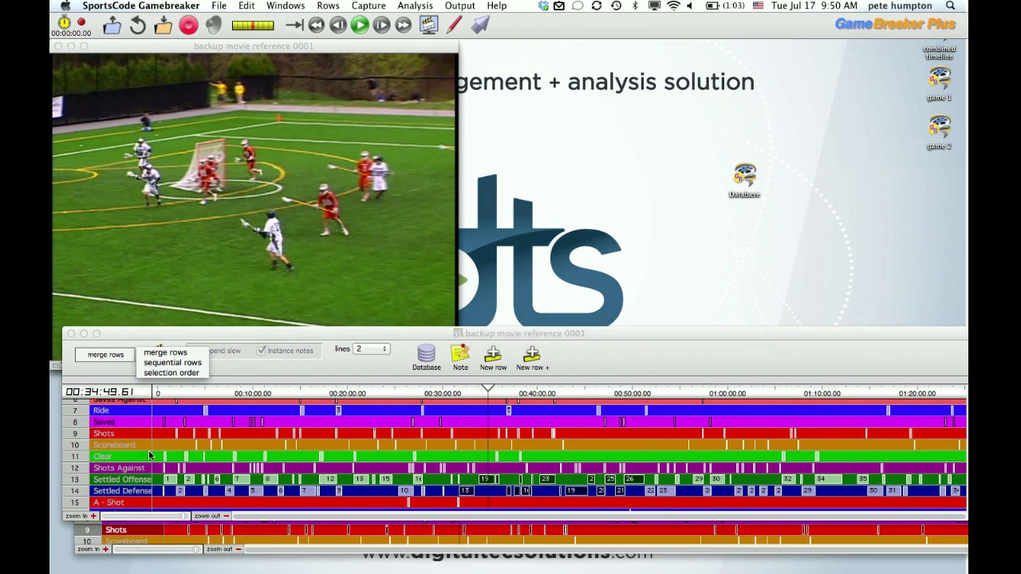
pyautogui.click(177, 363)
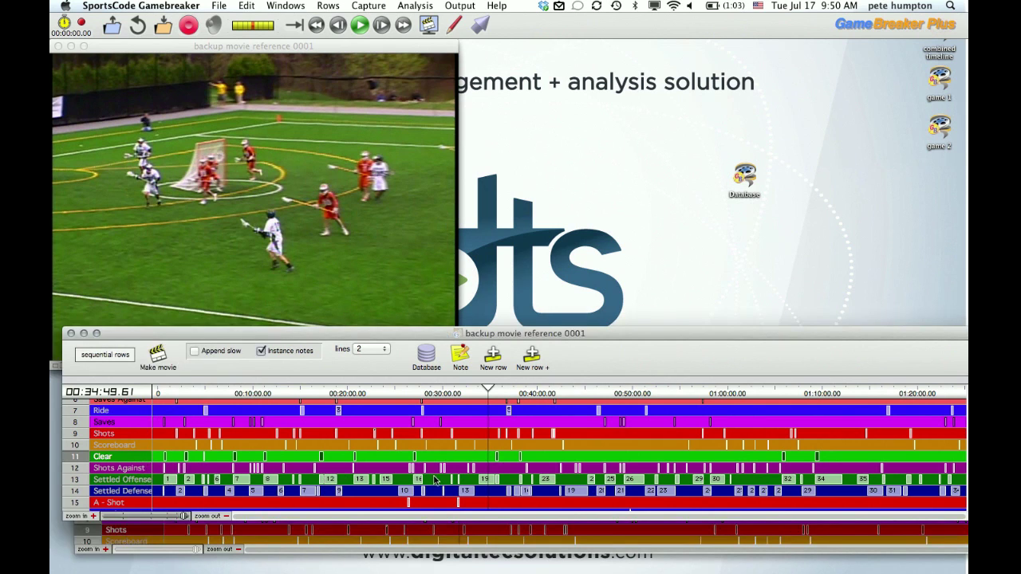
pyautogui.click(329, 480)
pyautogui.click(386, 479)
pyautogui.click(545, 479)
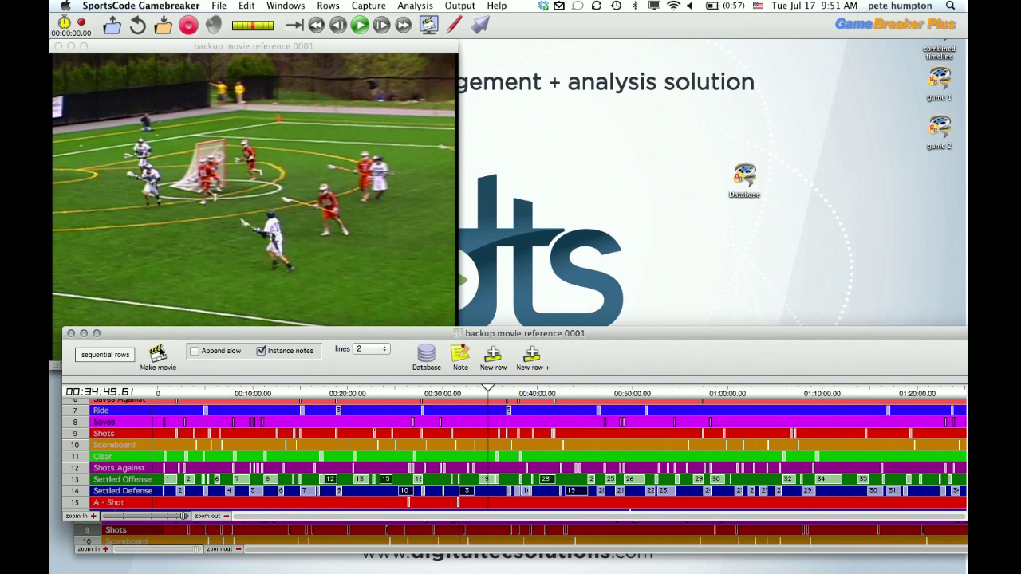
pyautogui.click(131, 358)
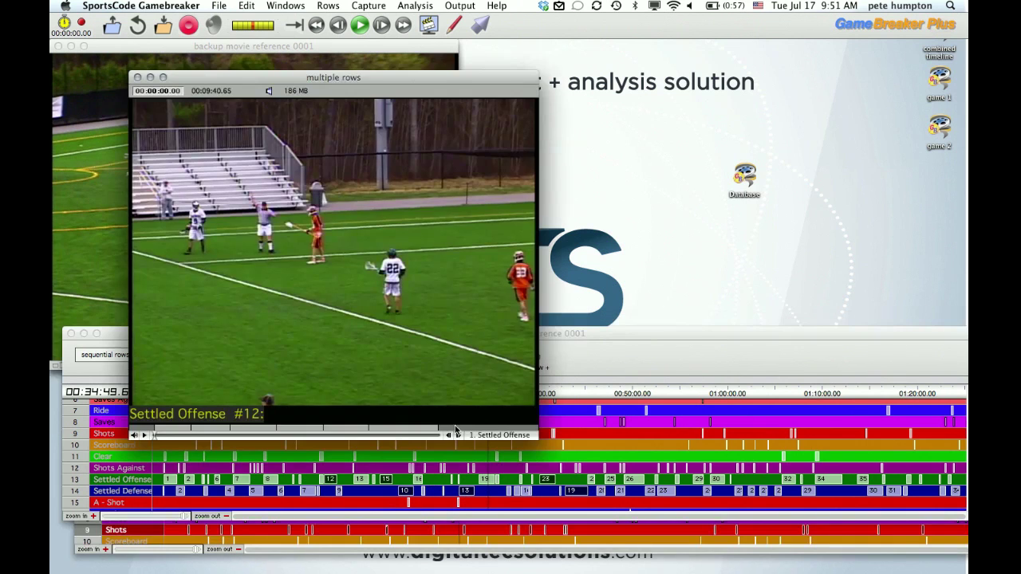
# Check the clip order by jumping between the movie's Settled Offense clips, and close the movie.
pyautogui.click(504, 437)
pyautogui.click(504, 443)
pyautogui.click(507, 452)
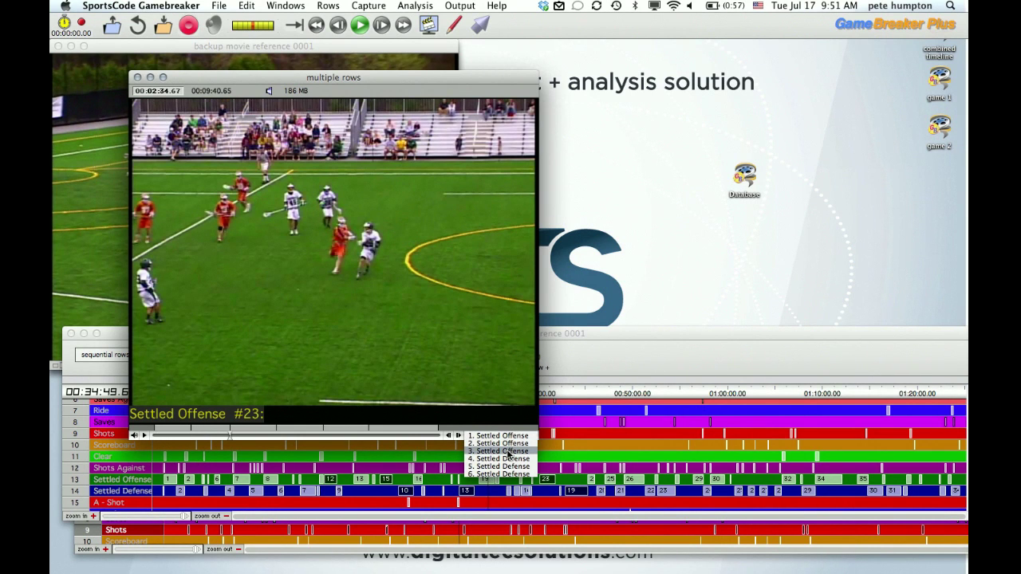
pyautogui.click(504, 444)
pyautogui.click(501, 437)
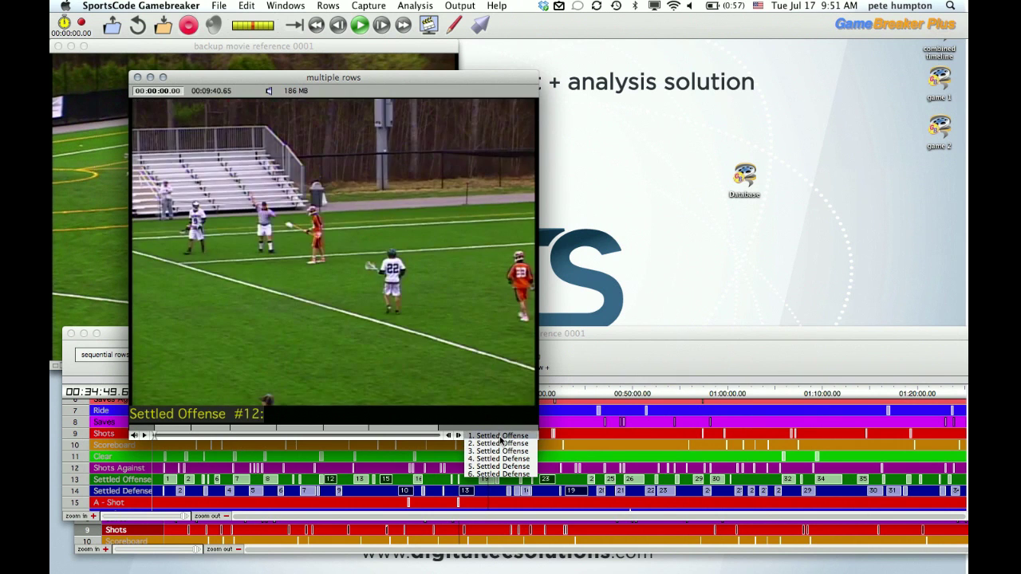
pyautogui.click(503, 451)
pyautogui.click(503, 451)
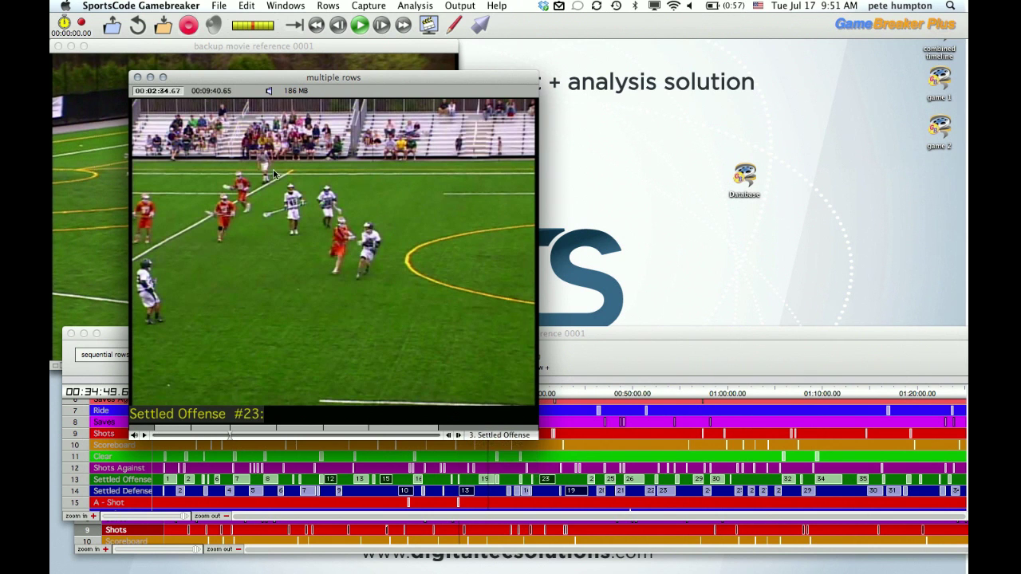
pyautogui.click(137, 77)
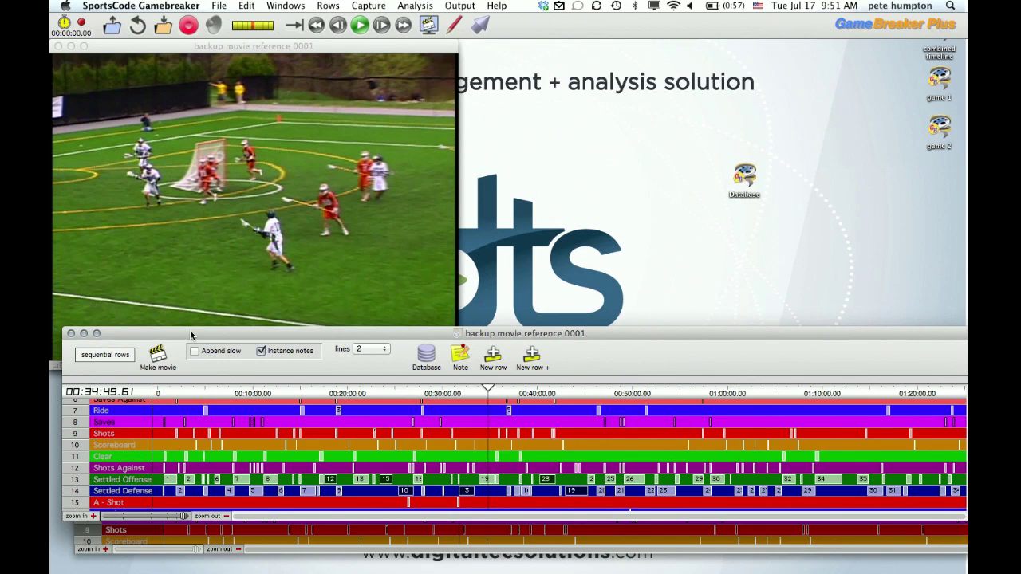
# Make a movie in selection order mode from Clear 2, Ride 2, Settled Offense 12 and Shots 12.
pyautogui.click(118, 355)
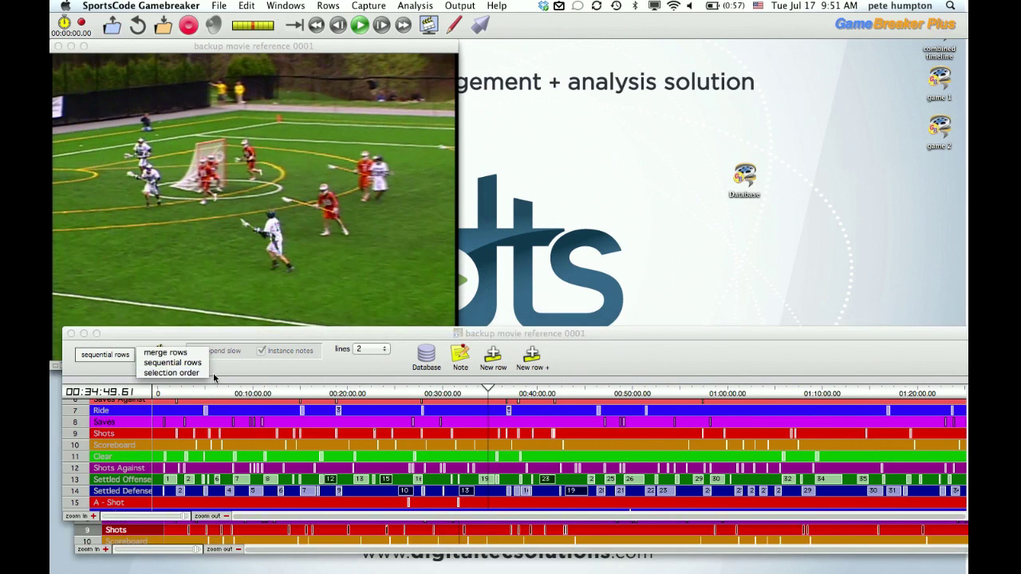
pyautogui.click(197, 377)
pyautogui.click(123, 359)
pyautogui.click(132, 375)
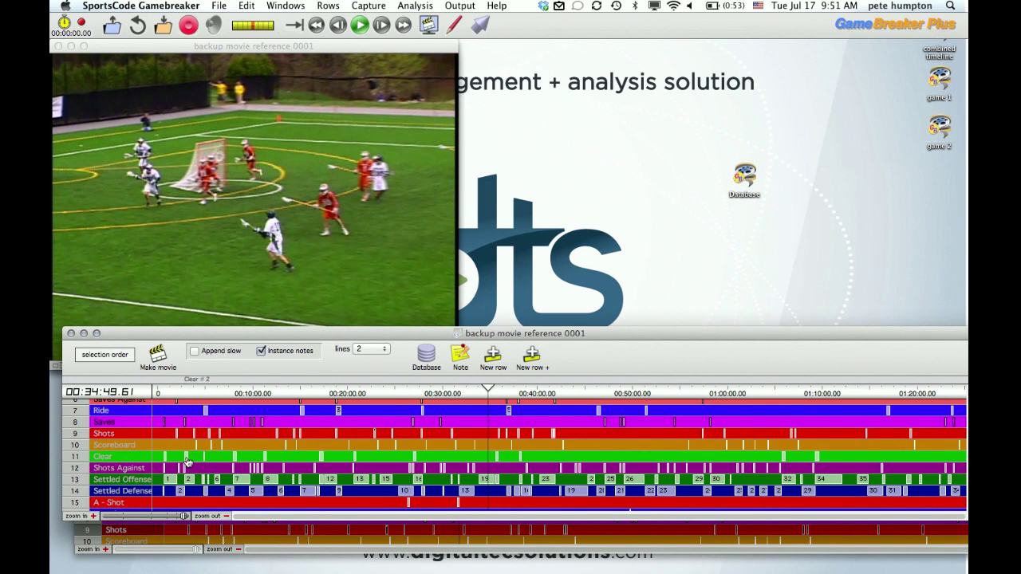
pyautogui.click(331, 480)
pyautogui.click(155, 356)
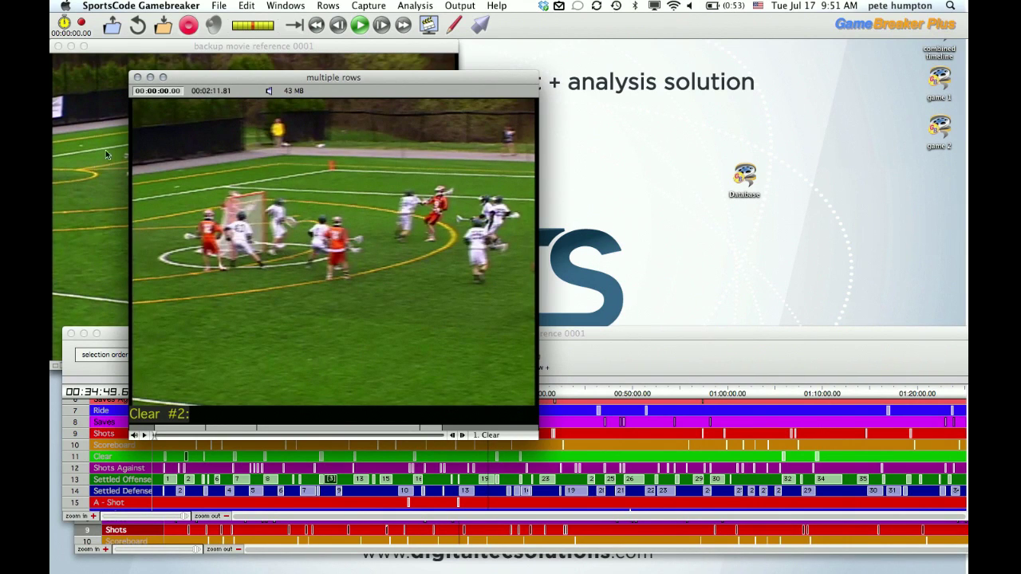
# Review the Ride and Shots clips in the selection-order movie, and close it.
pyautogui.click(493, 437)
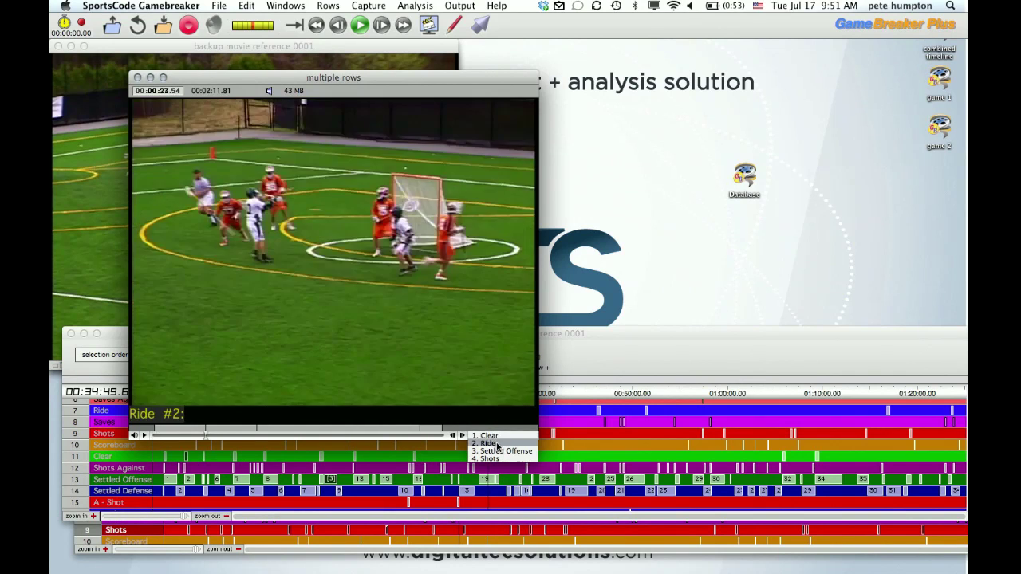
pyautogui.click(501, 460)
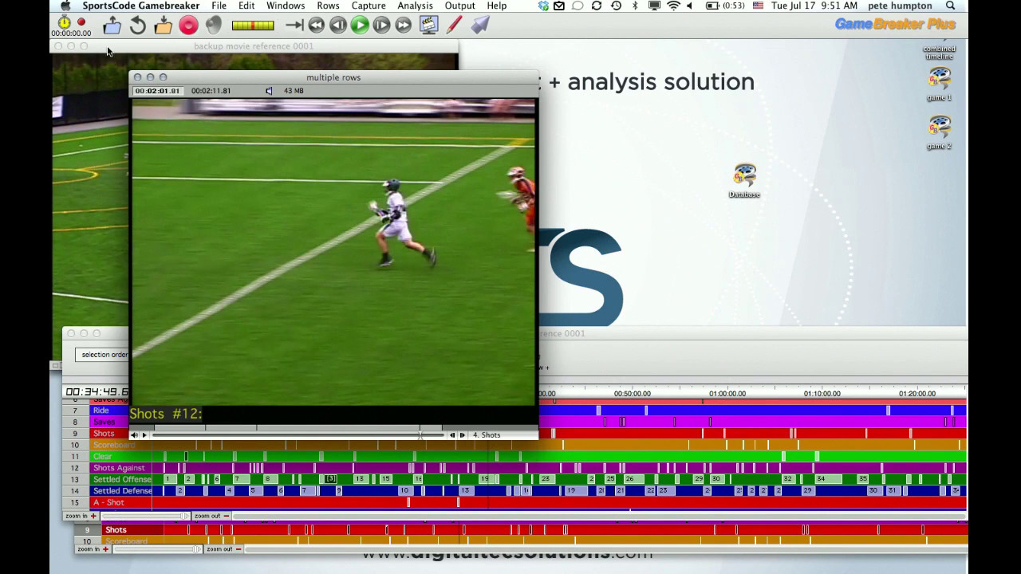
pyautogui.click(137, 78)
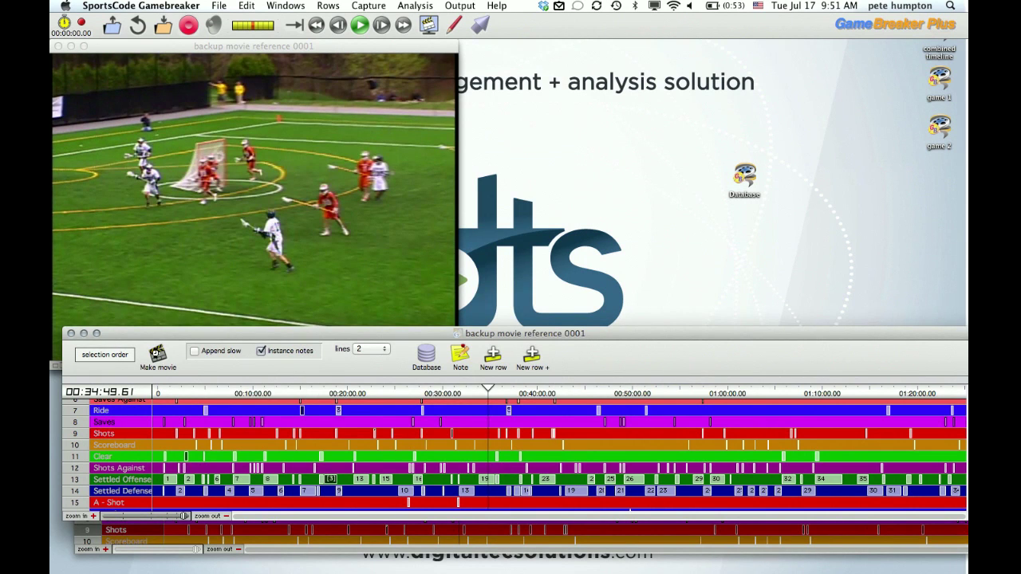
# Make the selection-order movie again, bring the second timeline to the front, and place the movie over the game video.
pyautogui.click(157, 355)
pyautogui.moveTo(194, 80); pyautogui.dragTo(285, 69)
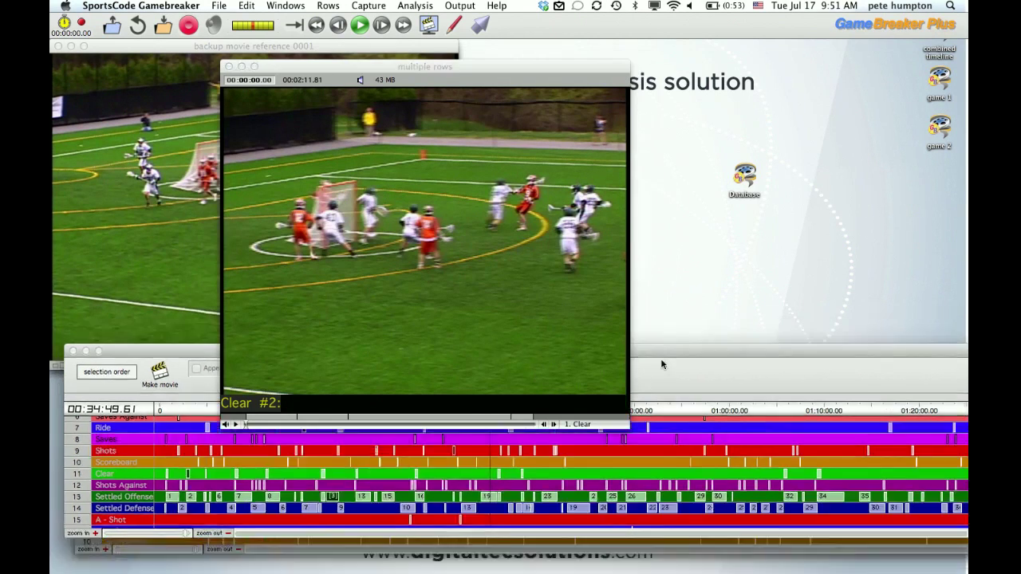
pyautogui.click(659, 345)
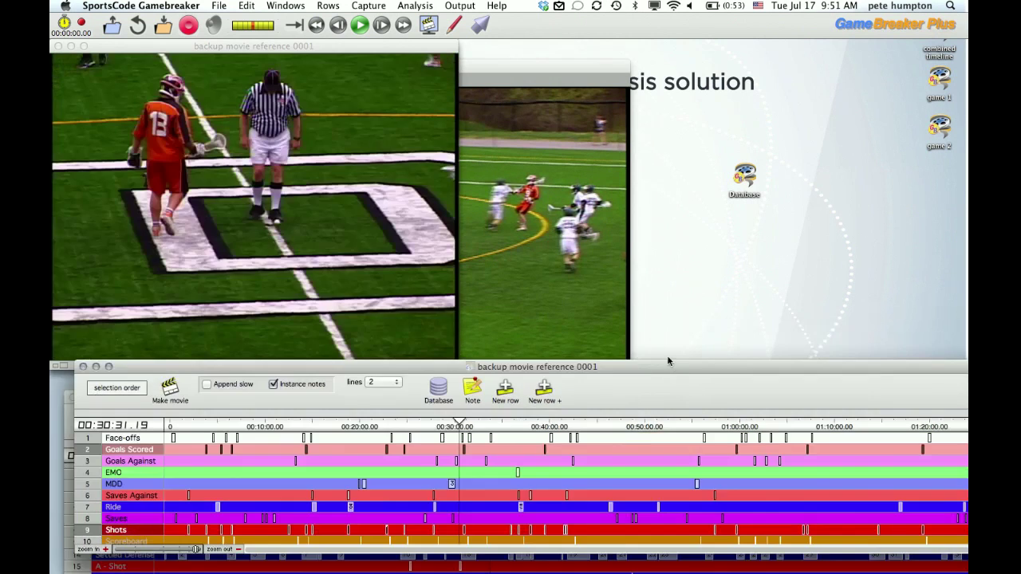
pyautogui.moveTo(590, 64); pyautogui.dragTo(482, 56)
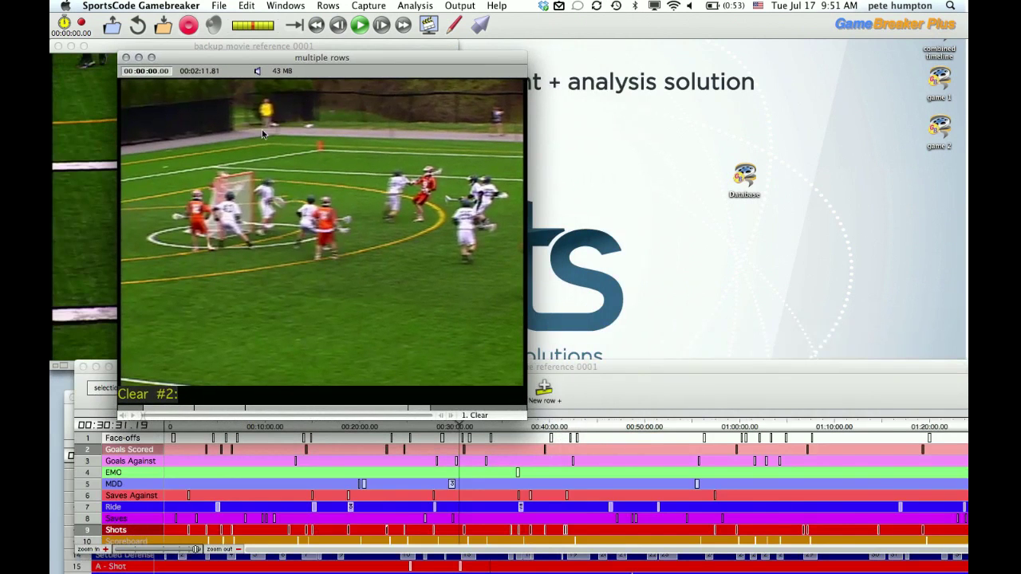
# Make a second multiple-row movie from the second timeline, starting with Ride 1.
pyautogui.click(274, 461)
pyautogui.click(217, 504)
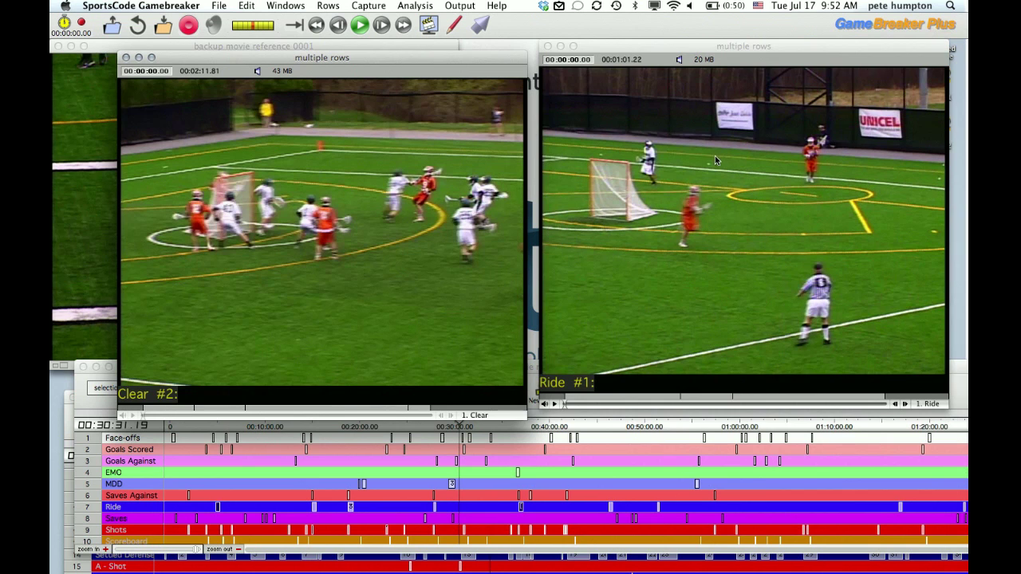
# Add the second timeline's Ride movie to the first multiple rows movie, and close the Ride movie's window.
pyautogui.click(718, 156)
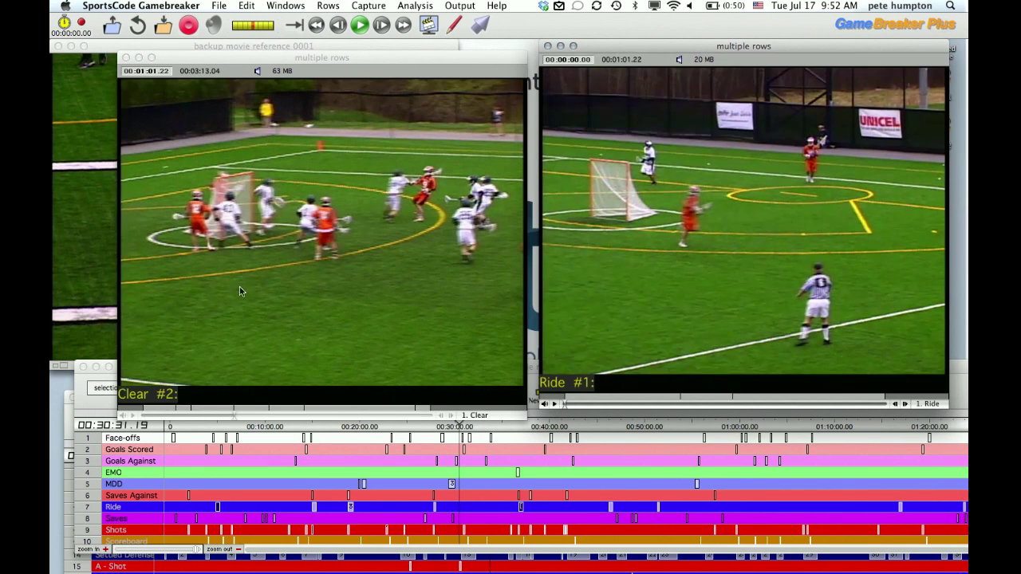
pyautogui.click(238, 63)
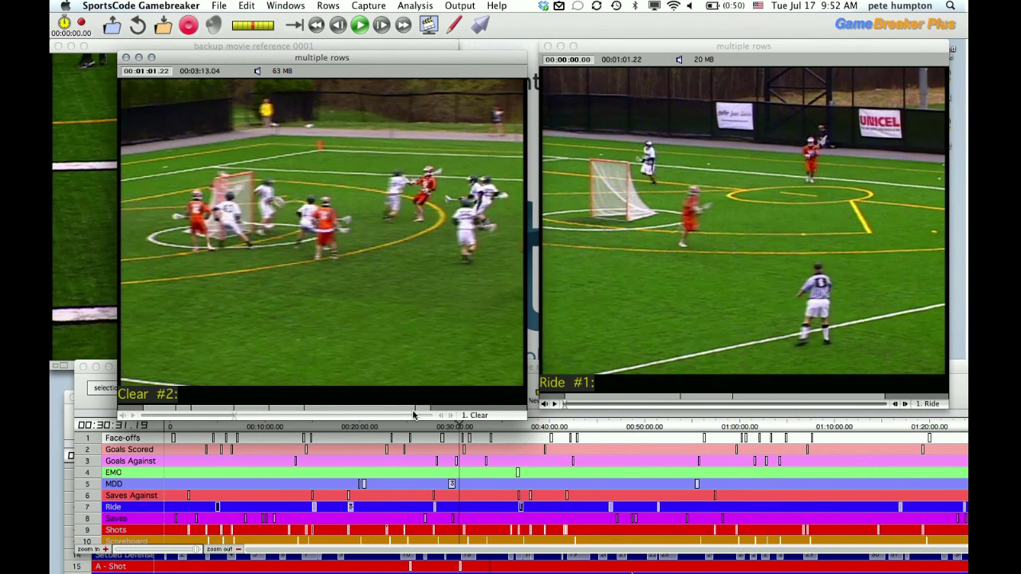
pyautogui.click(547, 46)
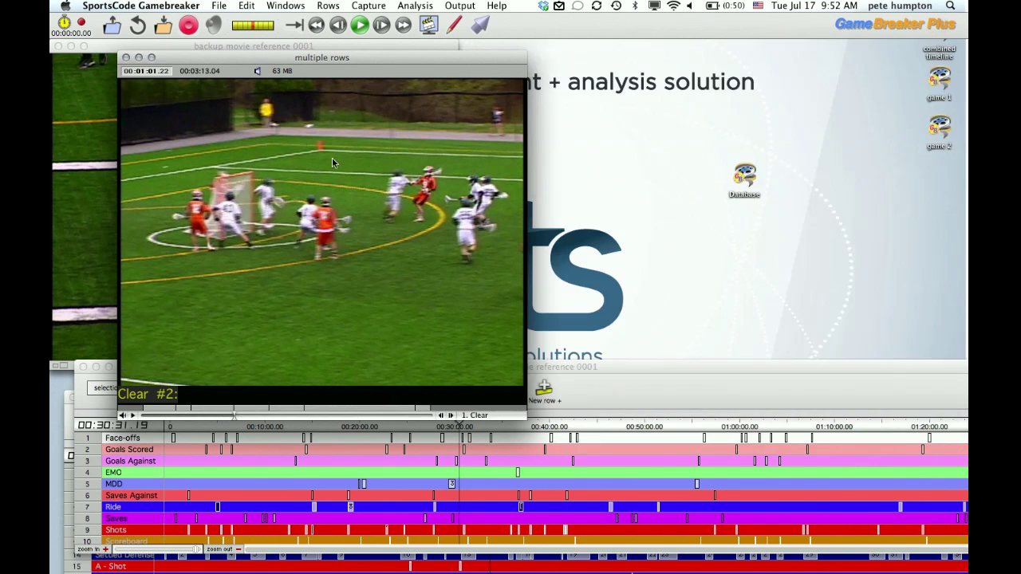
# Save the joined multiple rows movie as a movie file on the desktop, and close its window.
pyautogui.moveTo(332, 162); pyautogui.dragTo(706, 143)
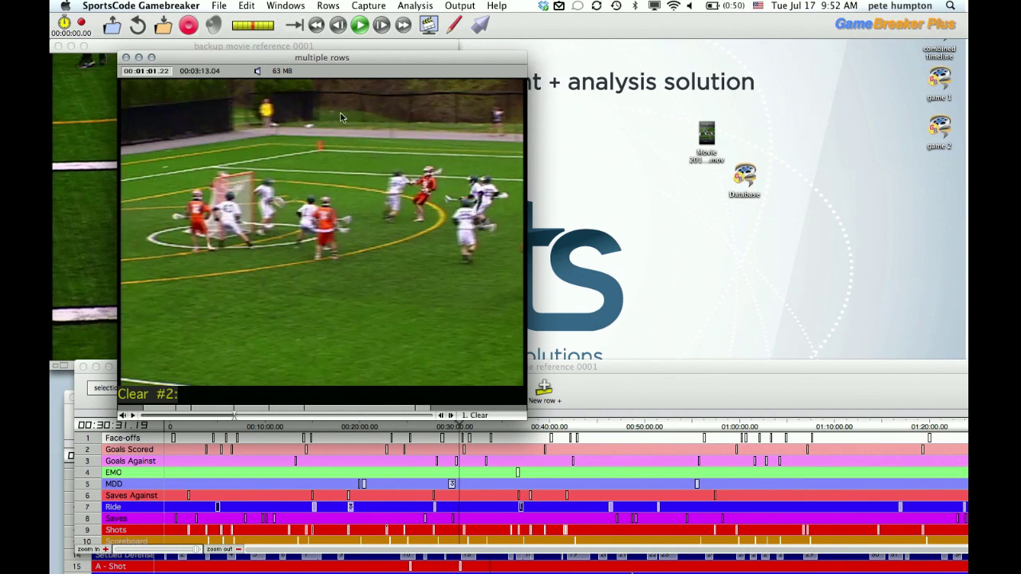
pyautogui.click(705, 137)
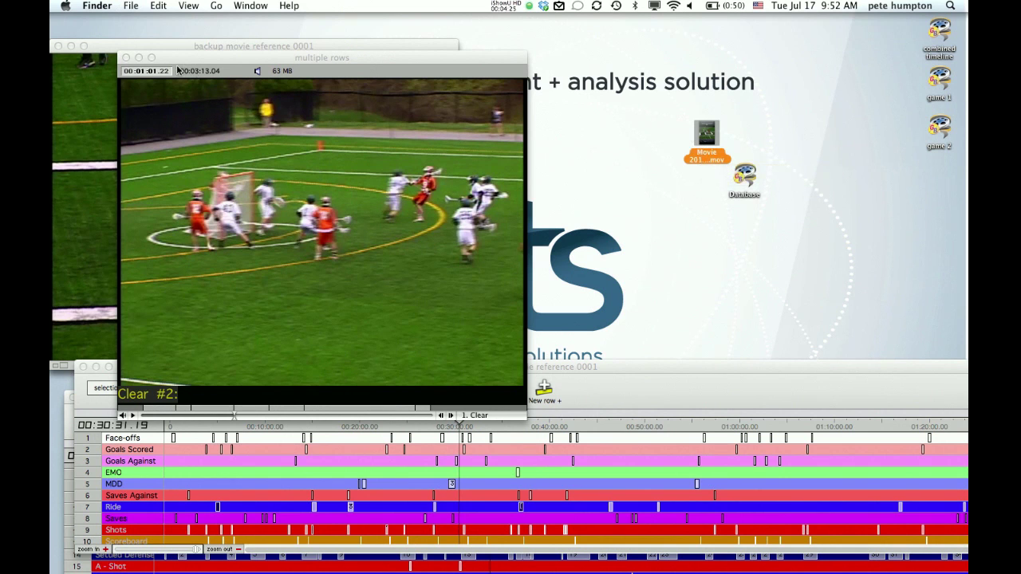
pyautogui.click(126, 58)
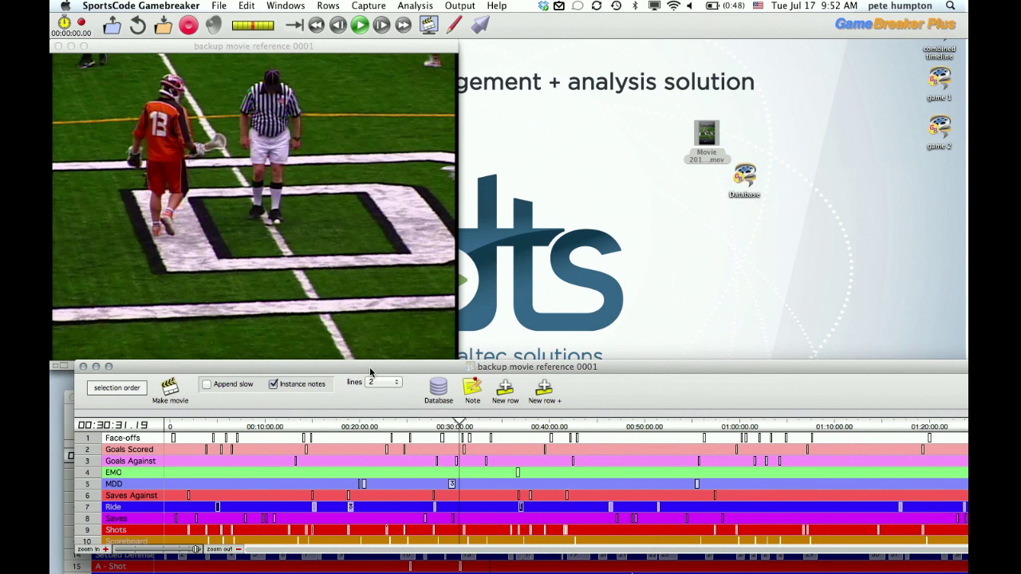
# Combine the desktop timelines game 1 and game 2, in that order, and save the result with its movie as combined timeline (2).
pyautogui.moveTo(370, 368); pyautogui.dragTo(358, 362)
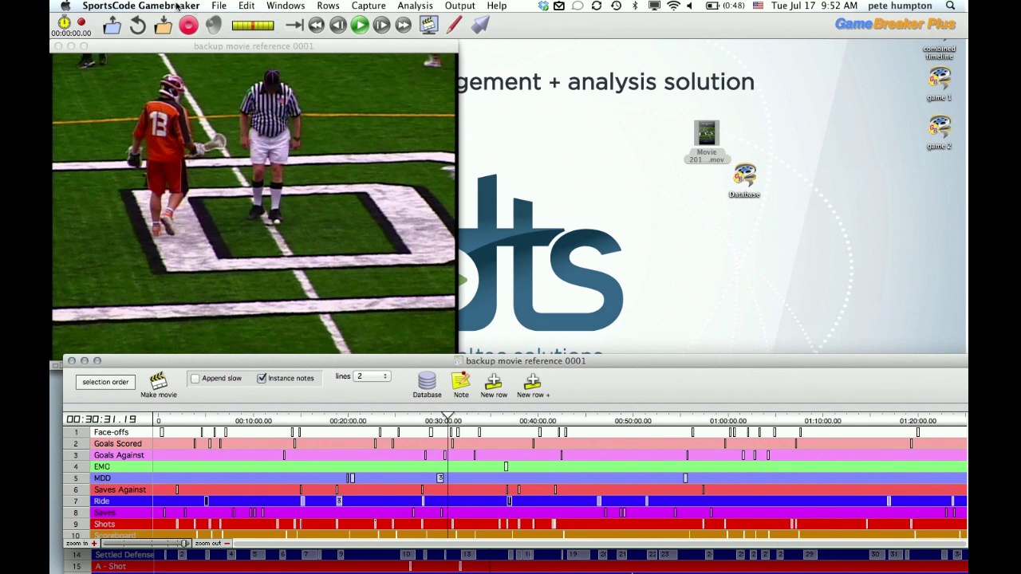
pyautogui.click(213, 5)
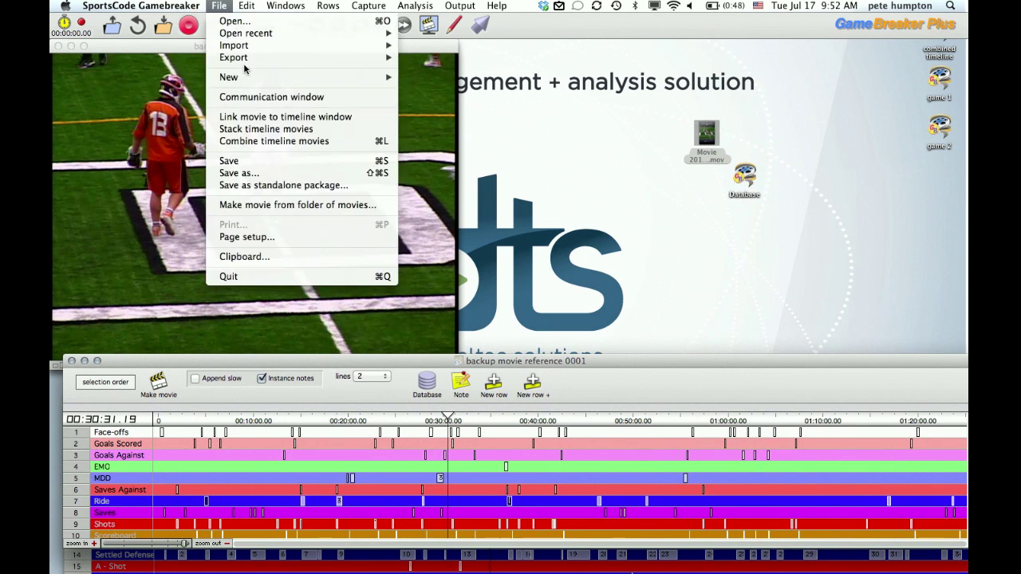
pyautogui.click(266, 141)
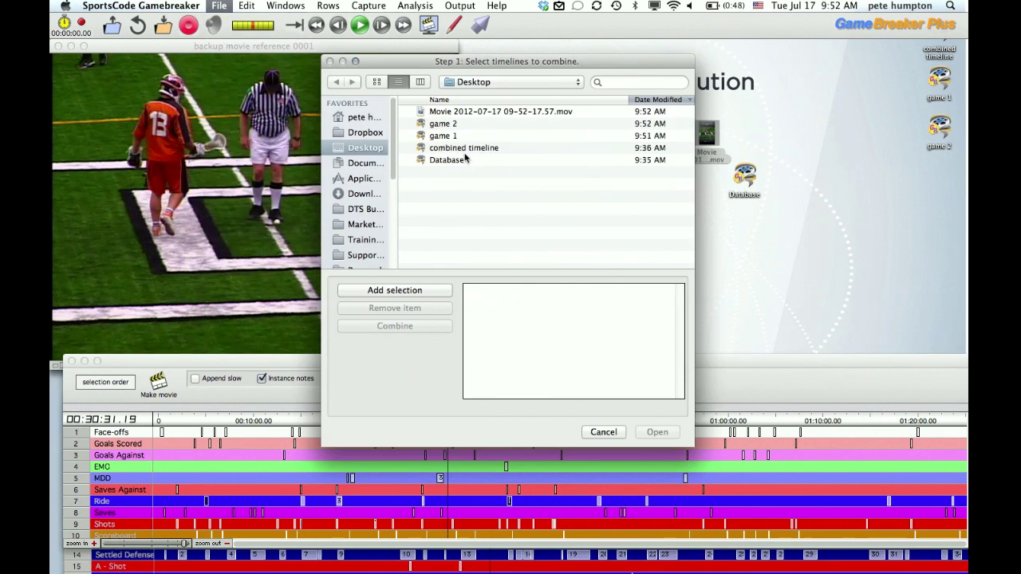
pyautogui.click(448, 136)
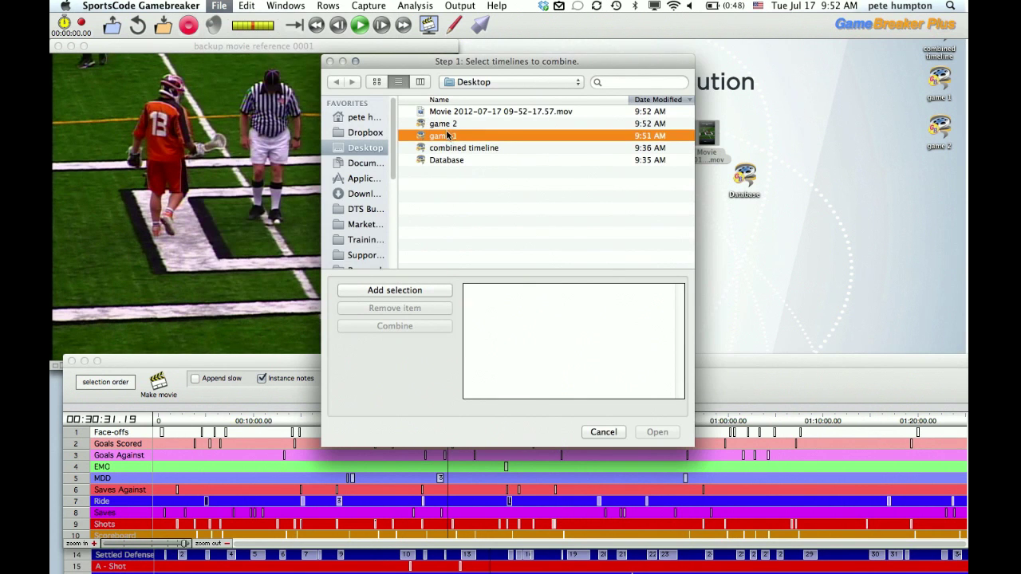
pyautogui.click(425, 290)
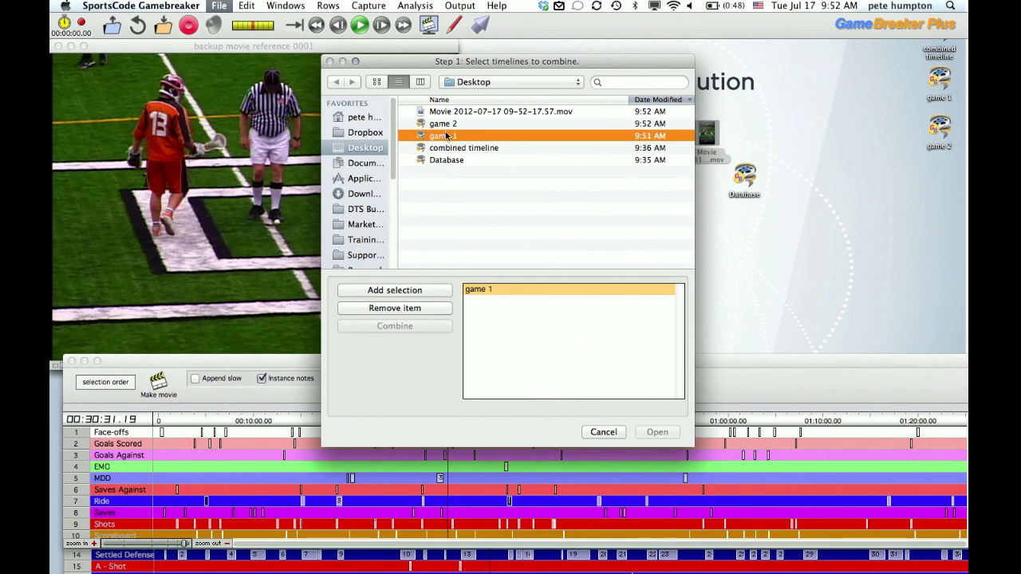
pyautogui.click(445, 124)
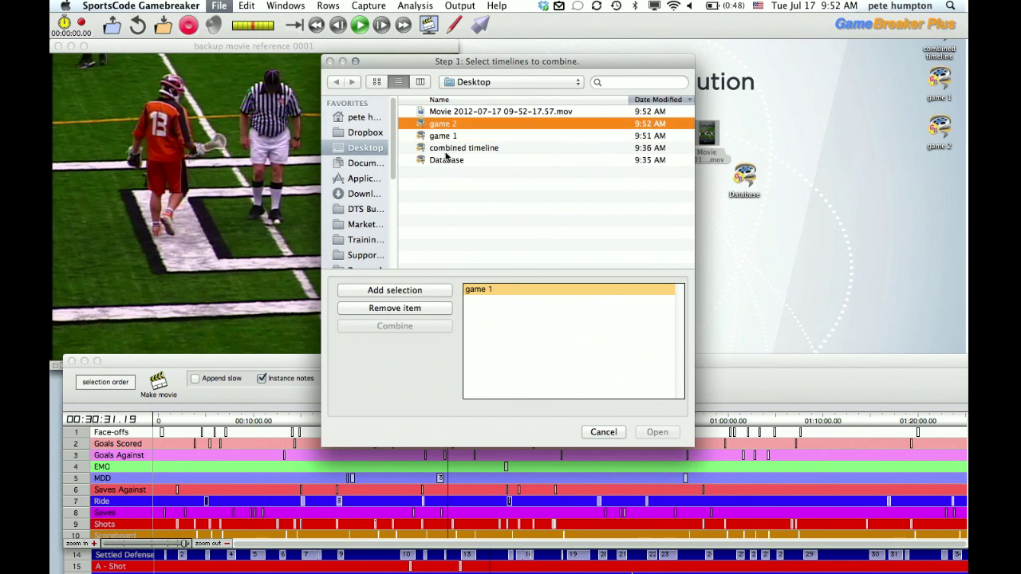
pyautogui.click(431, 293)
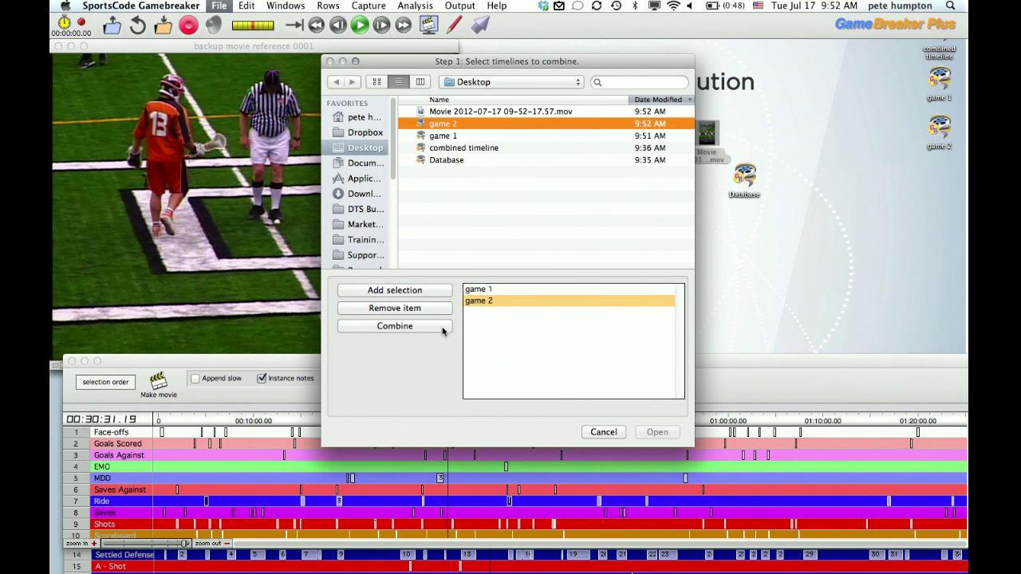
pyautogui.click(443, 328)
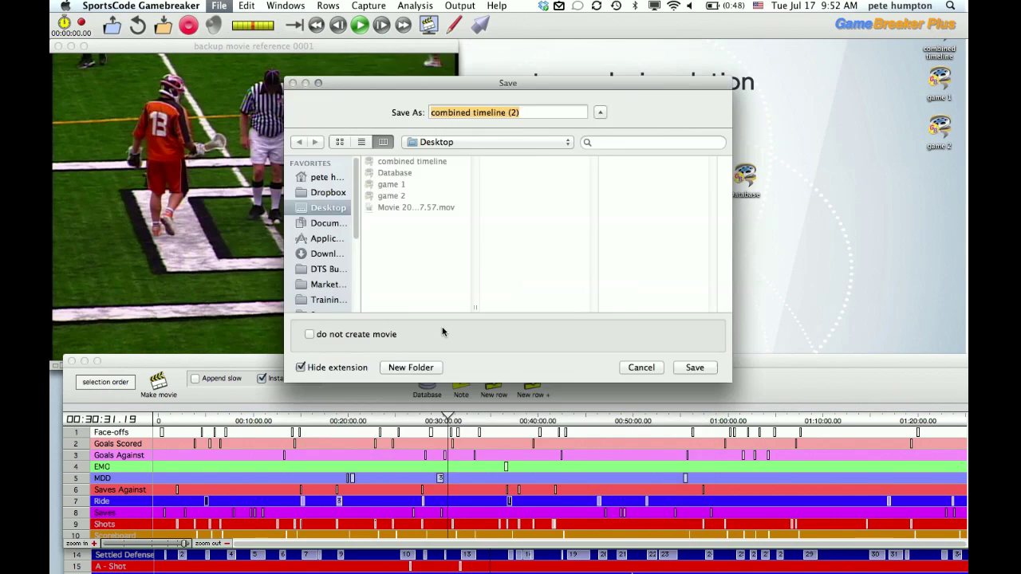
pyautogui.click(691, 367)
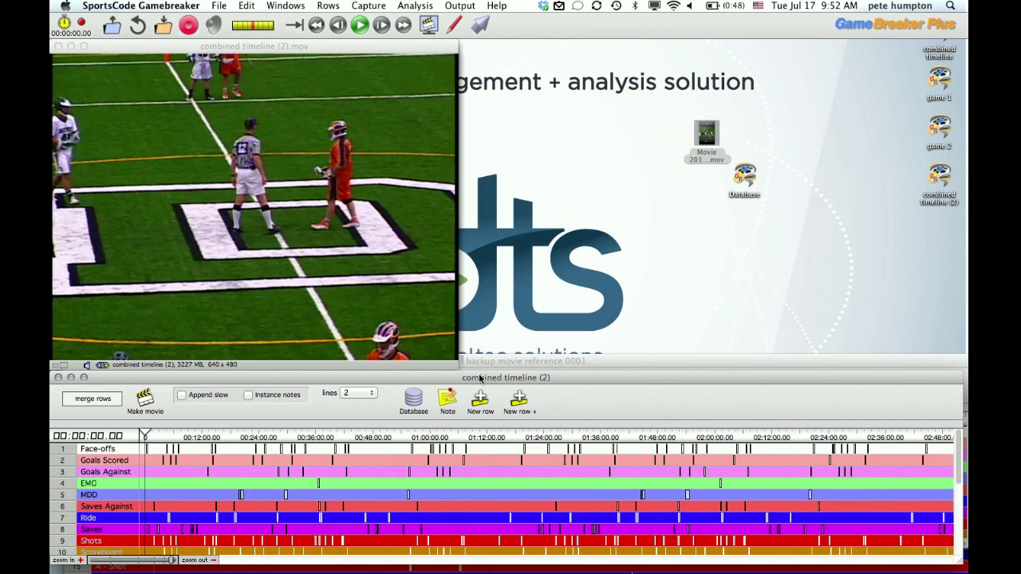
# Scrub the combined timeline to about 02:02:41, and move its file to open space on the desktop.
pyautogui.moveTo(480, 381); pyautogui.dragTo(480, 311)
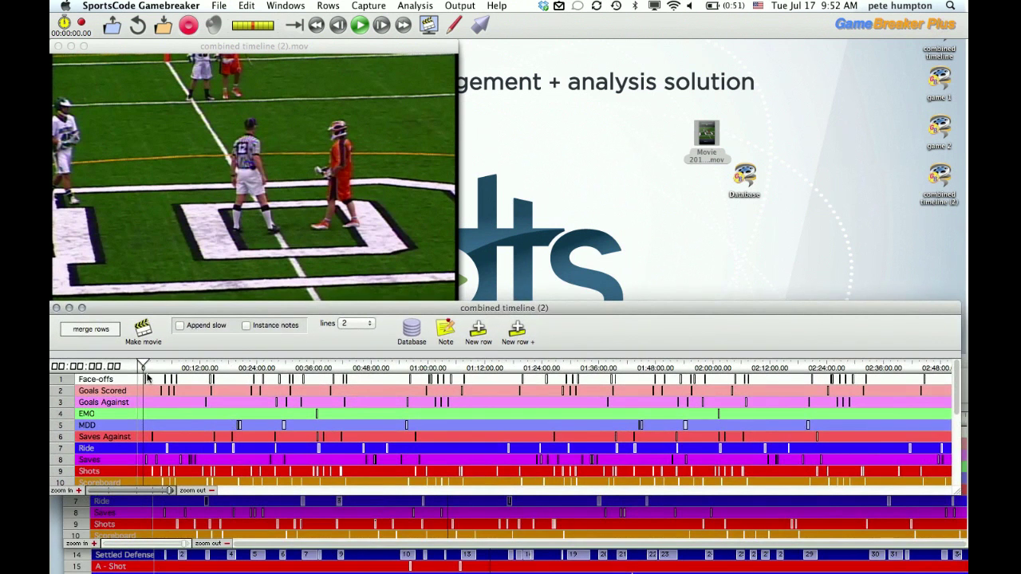
pyautogui.moveTo(183, 366); pyautogui.dragTo(778, 363)
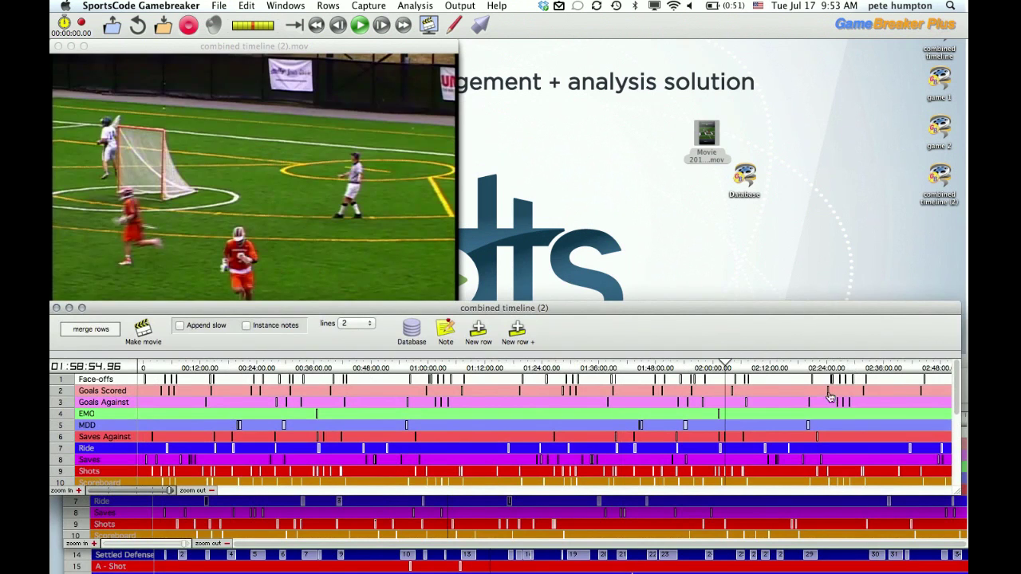
pyautogui.moveTo(940, 183); pyautogui.dragTo(806, 230)
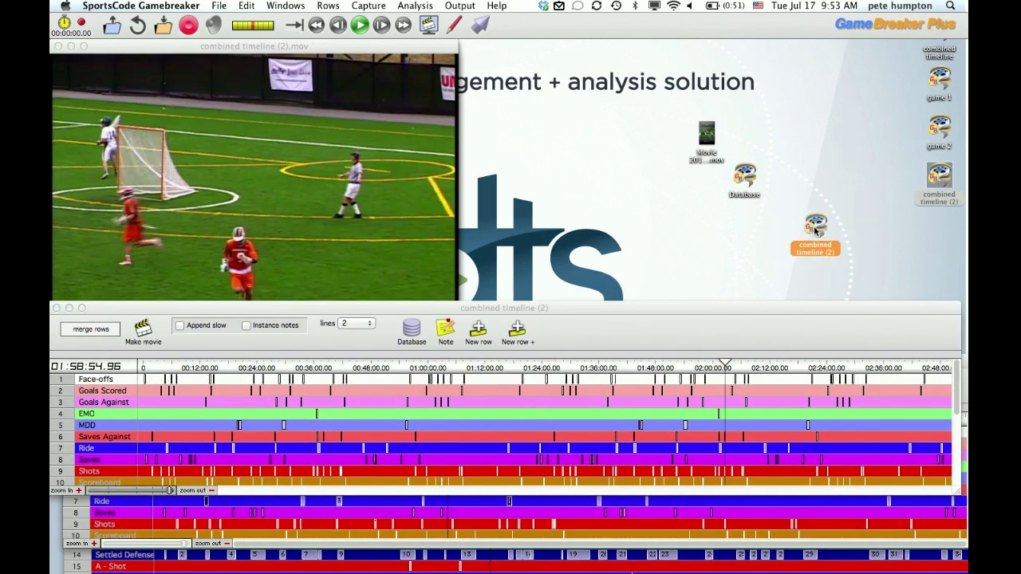
# Select the Saves Against, Goals Against and Shots rows in turn, and close the combined timeline.
pyautogui.click(103, 438)
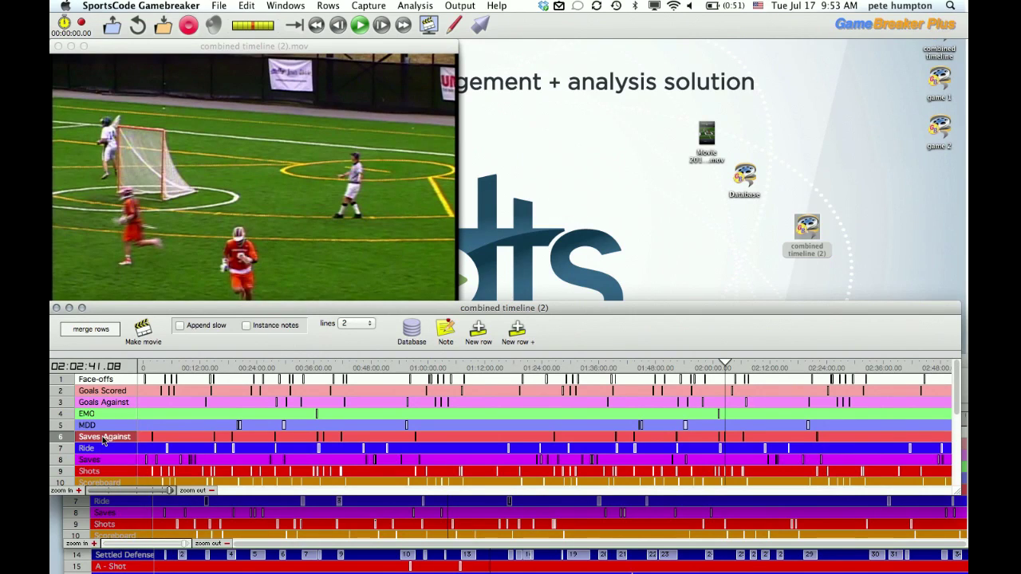
pyautogui.click(103, 403)
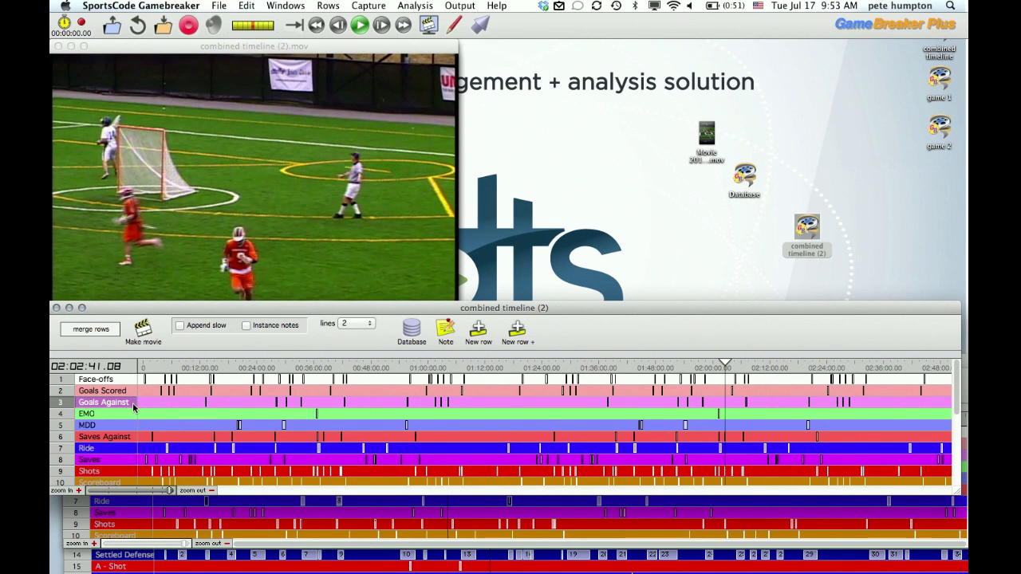
pyautogui.click(126, 472)
pyautogui.click(56, 308)
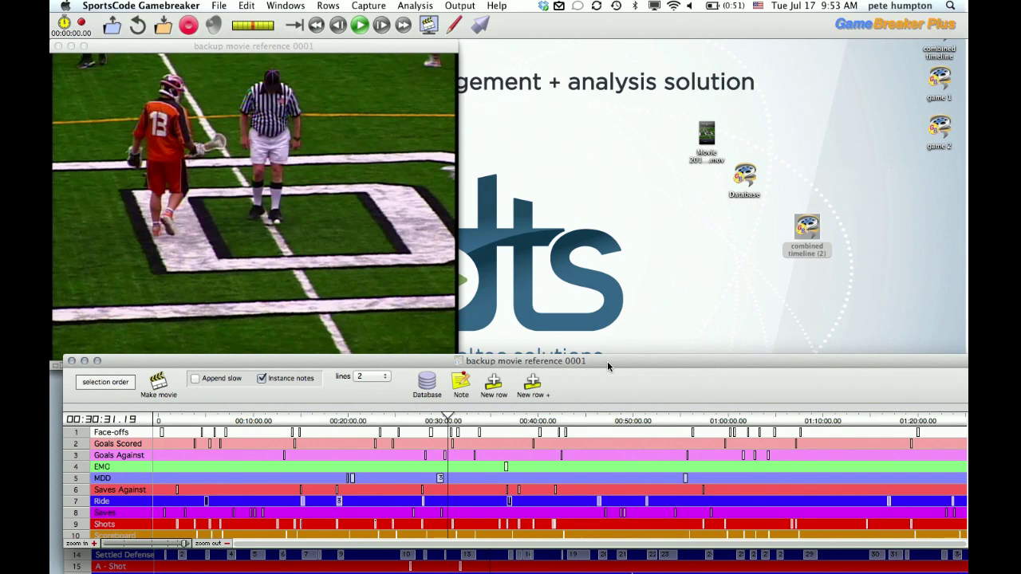
# Move the combined timeline (2) file aside, and open the Database timeline with its Goals Scored row selected.
pyautogui.moveTo(808, 229); pyautogui.dragTo(876, 225)
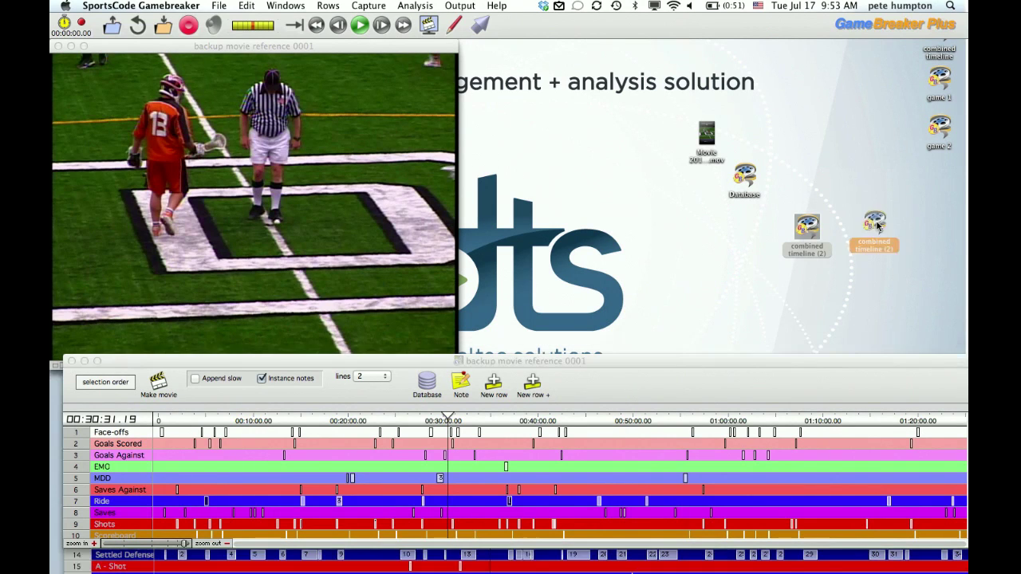
pyautogui.click(806, 247)
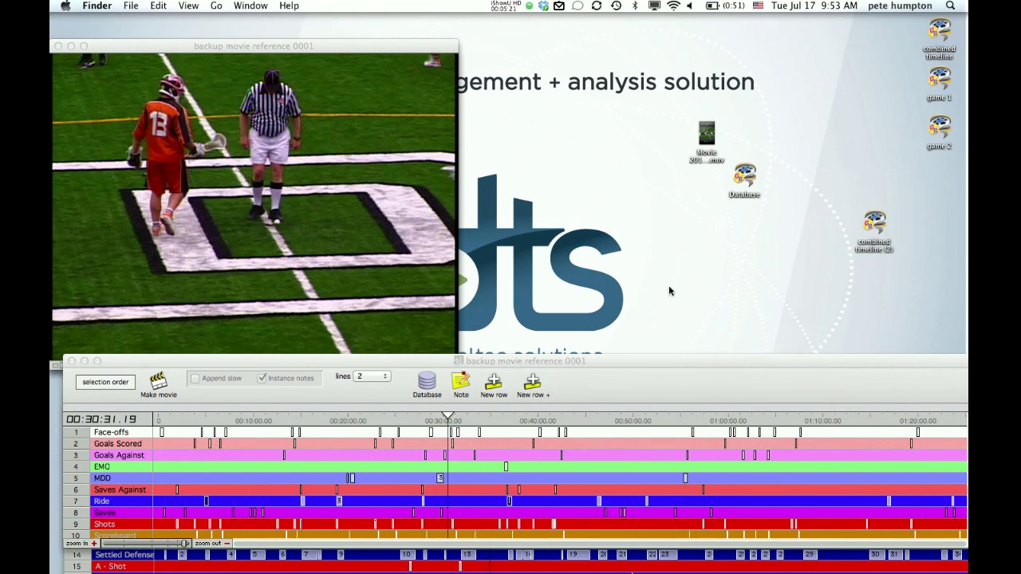
pyautogui.click(748, 174)
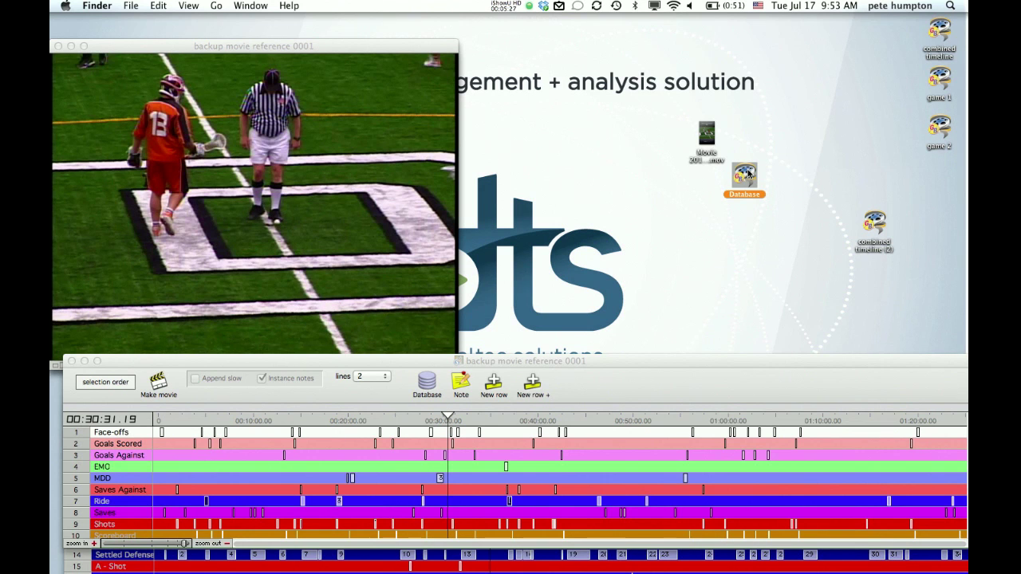
pyautogui.doubleClick(748, 174)
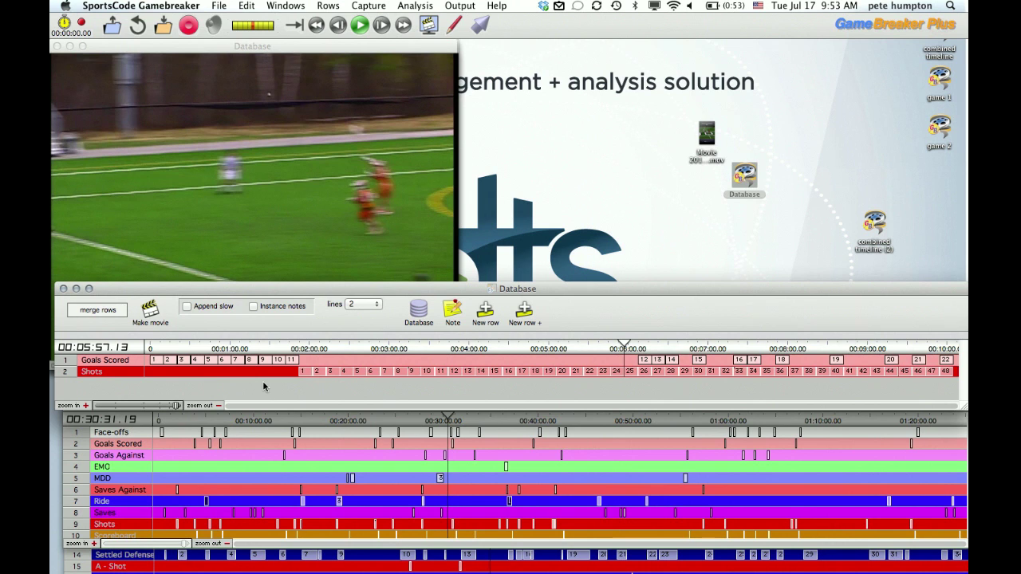
pyautogui.click(92, 361)
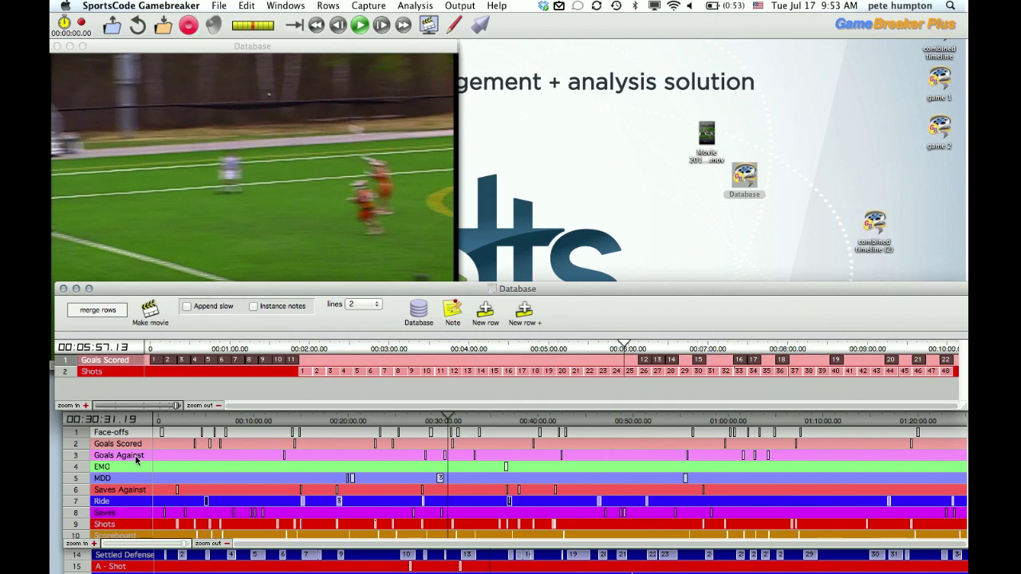
# Export the Saves row of the backup movie reference 0001 timeline to the Database timeline with the movie as standalone.
pyautogui.click(139, 513)
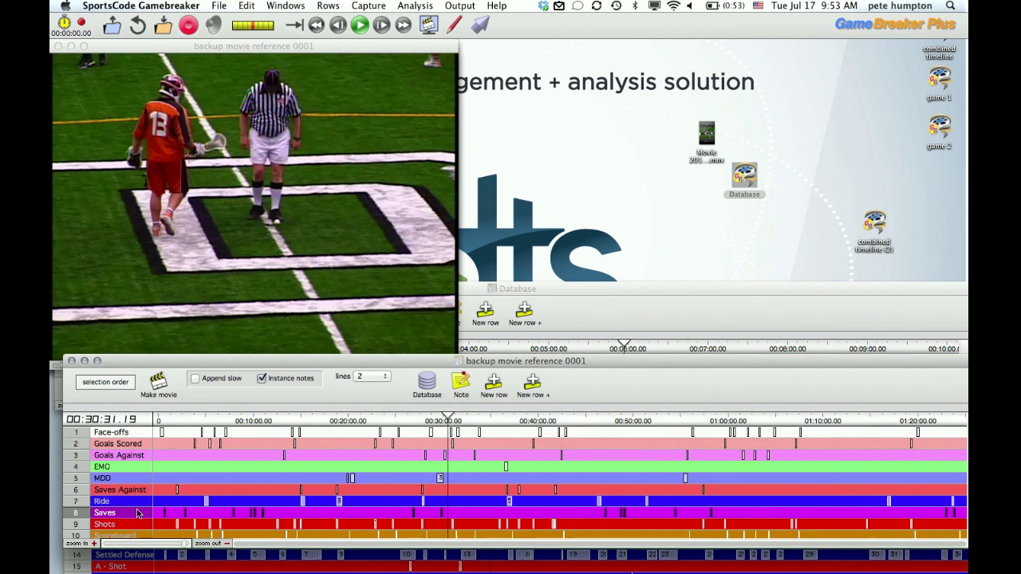
pyautogui.click(426, 383)
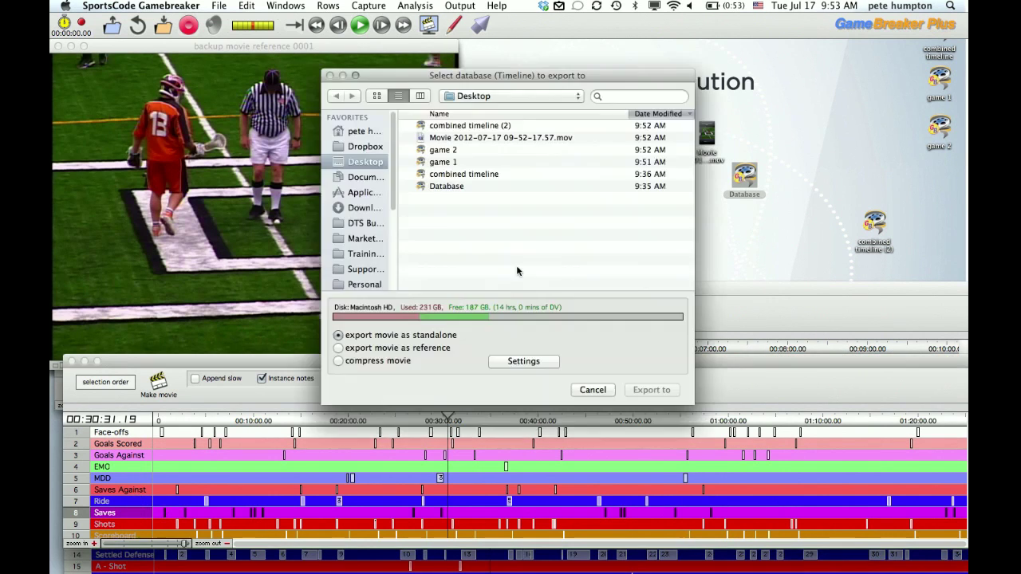
pyautogui.doubleClick(446, 186)
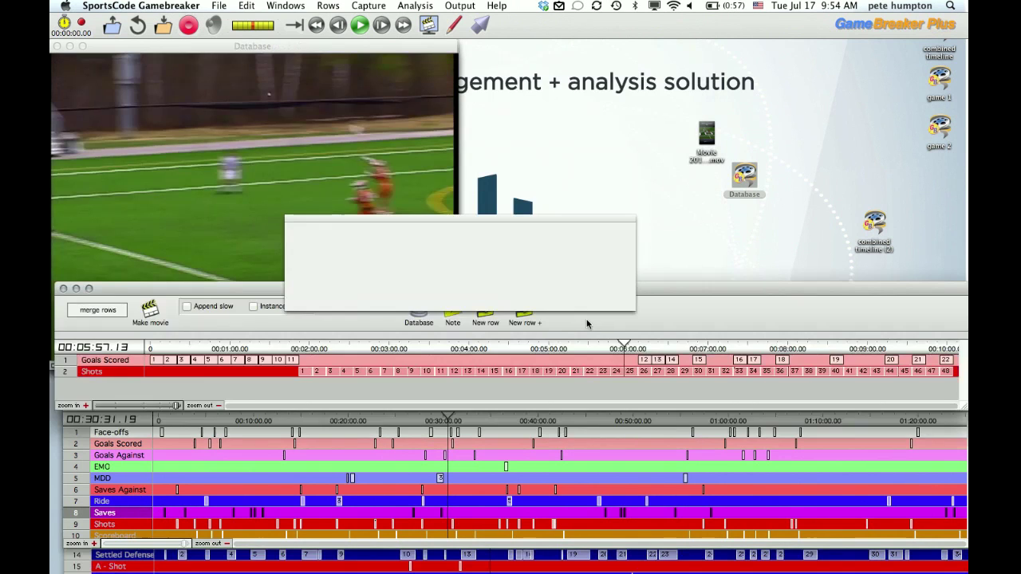
pyautogui.click(574, 292)
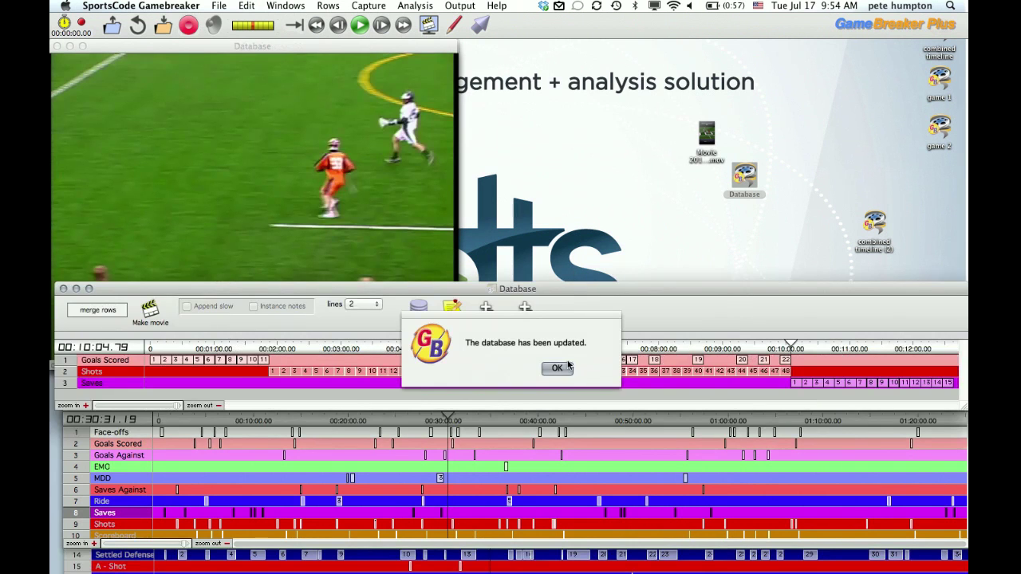
pyautogui.click(557, 368)
# Close the Database timeline and switch to Finder, with the game timeline's window raised over its video.
pyautogui.moveTo(564, 295); pyautogui.dragTo(556, 269)
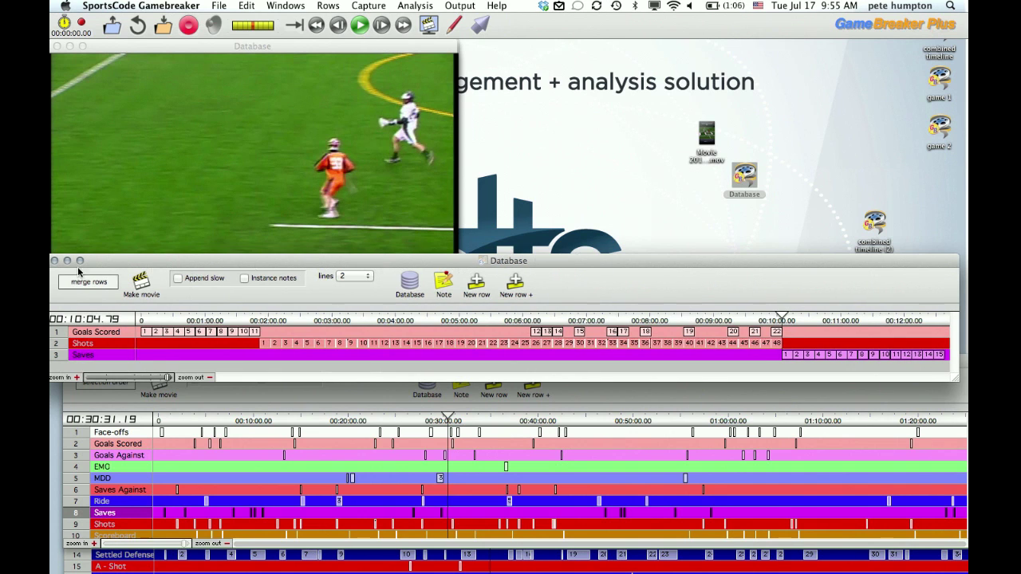
pyautogui.click(55, 261)
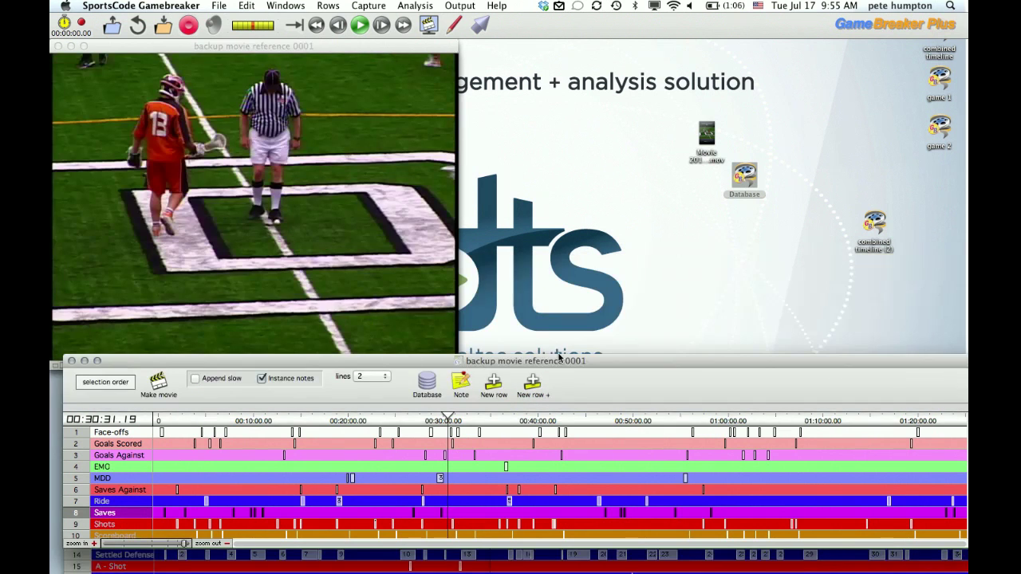
pyautogui.moveTo(611, 359); pyautogui.dragTo(594, 318)
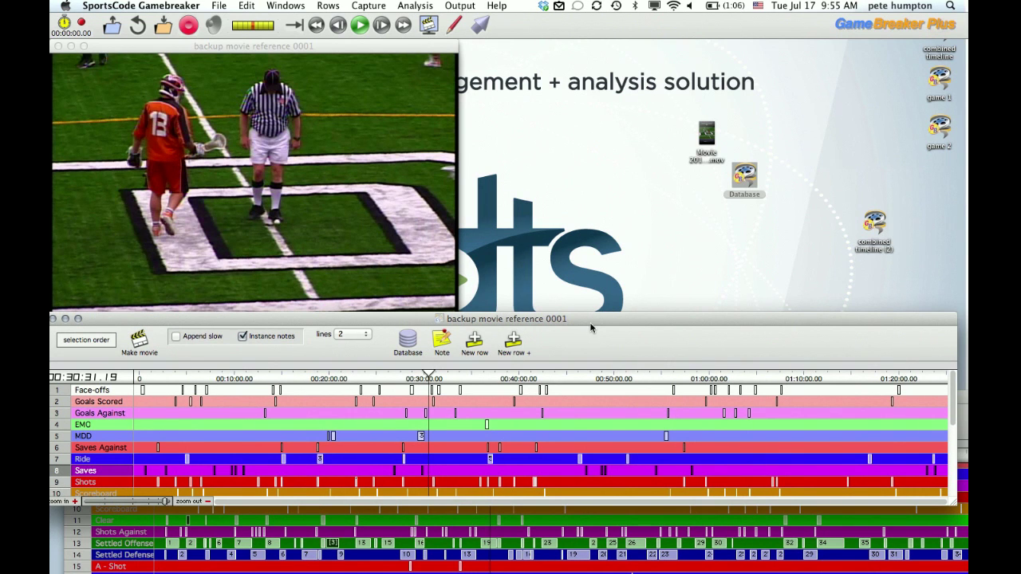
pyautogui.press('super+Tab')
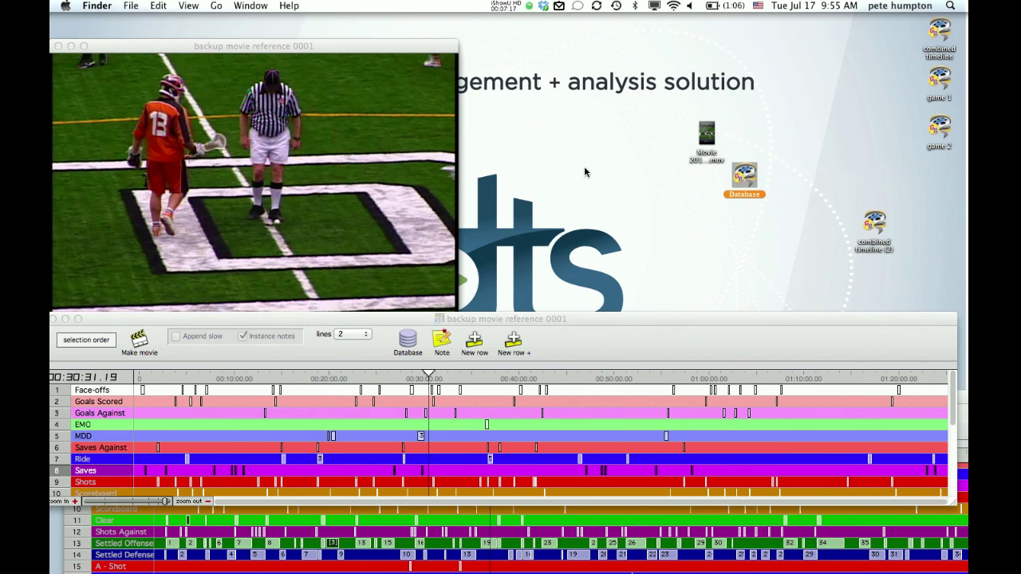